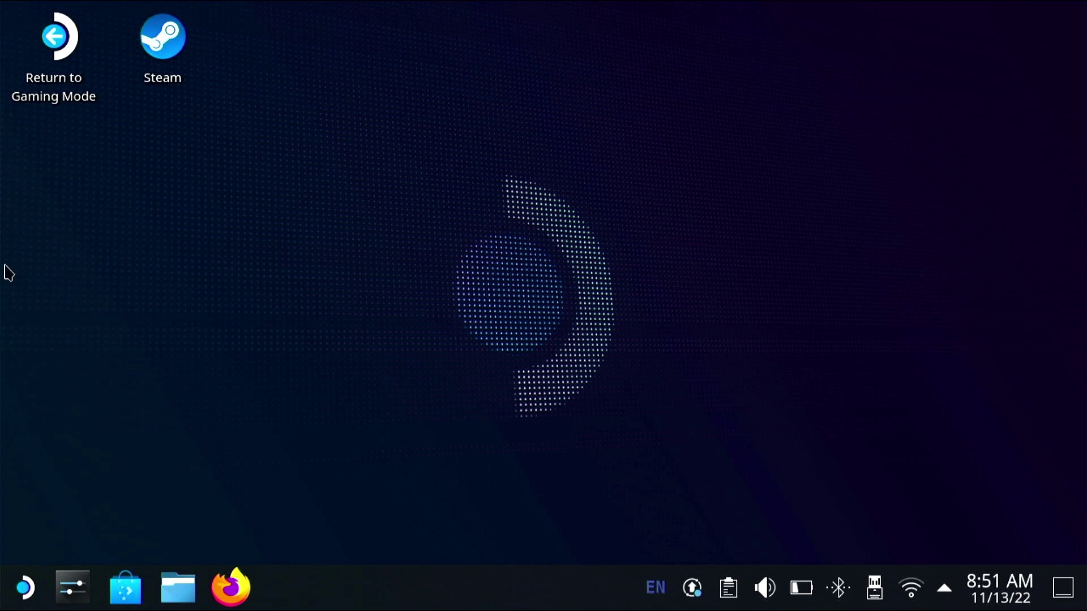
# Step: Install Discord from Discover's Applications > Internet > Chat list, then bring up Firefox's store page
pyautogui.click(126, 592)
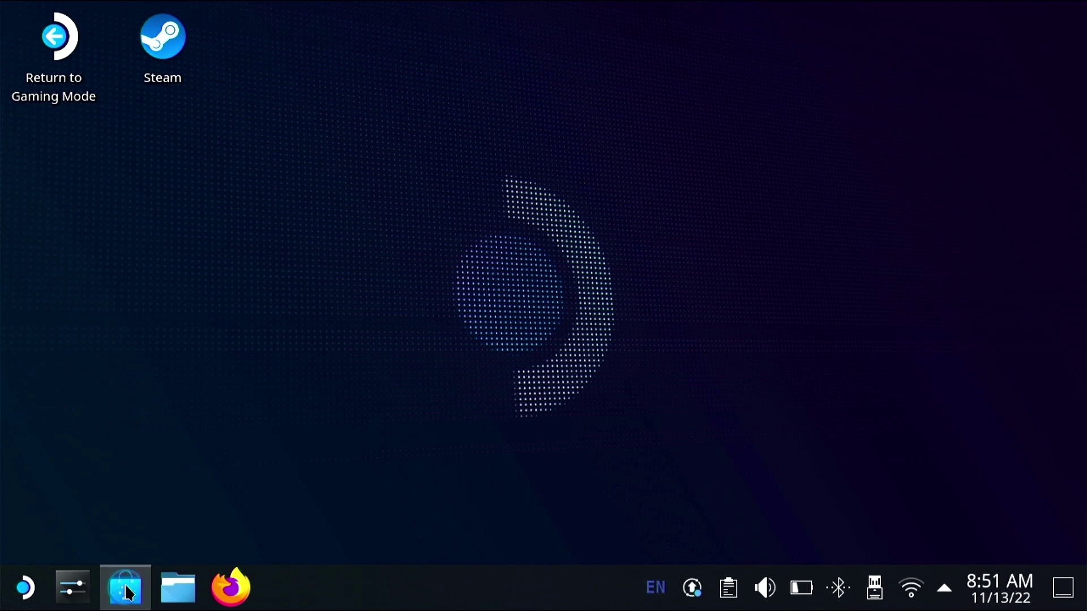
pyautogui.moveTo(128, 593)
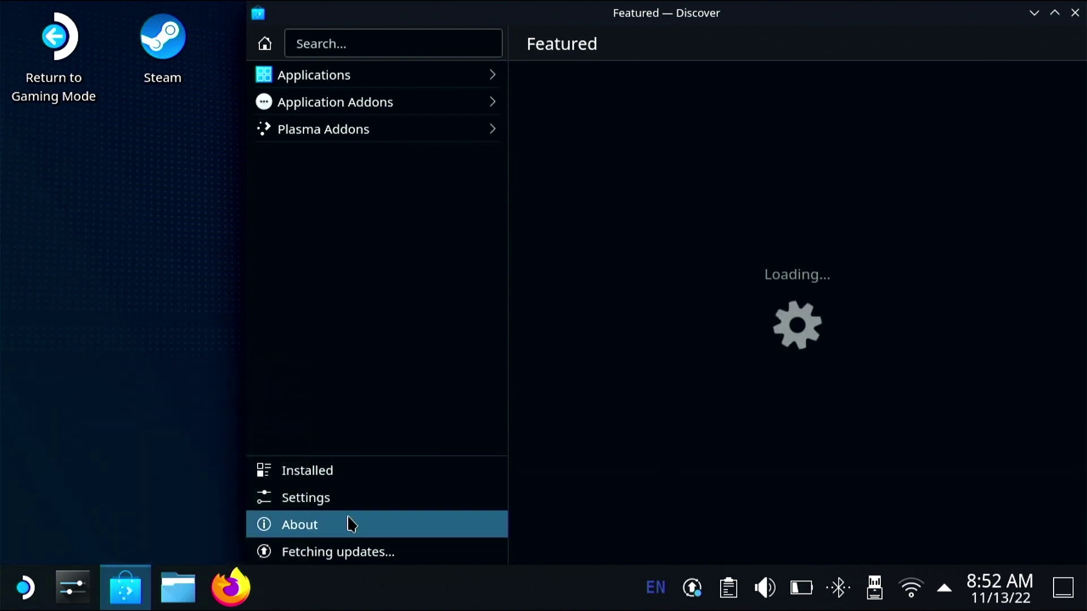
pyautogui.click(302, 75)
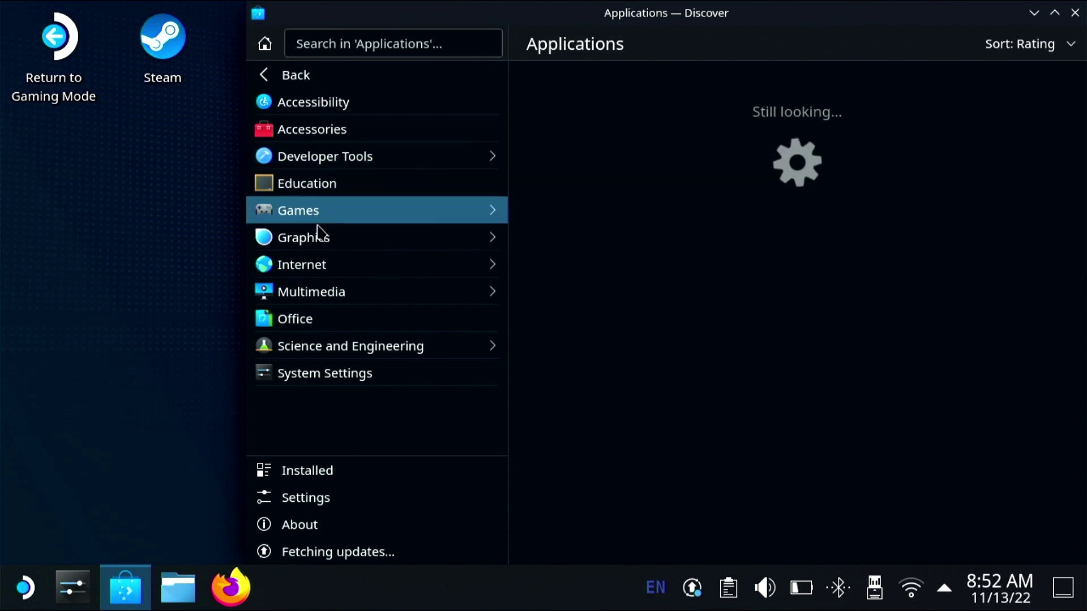
pyautogui.click(318, 264)
pyautogui.click(309, 106)
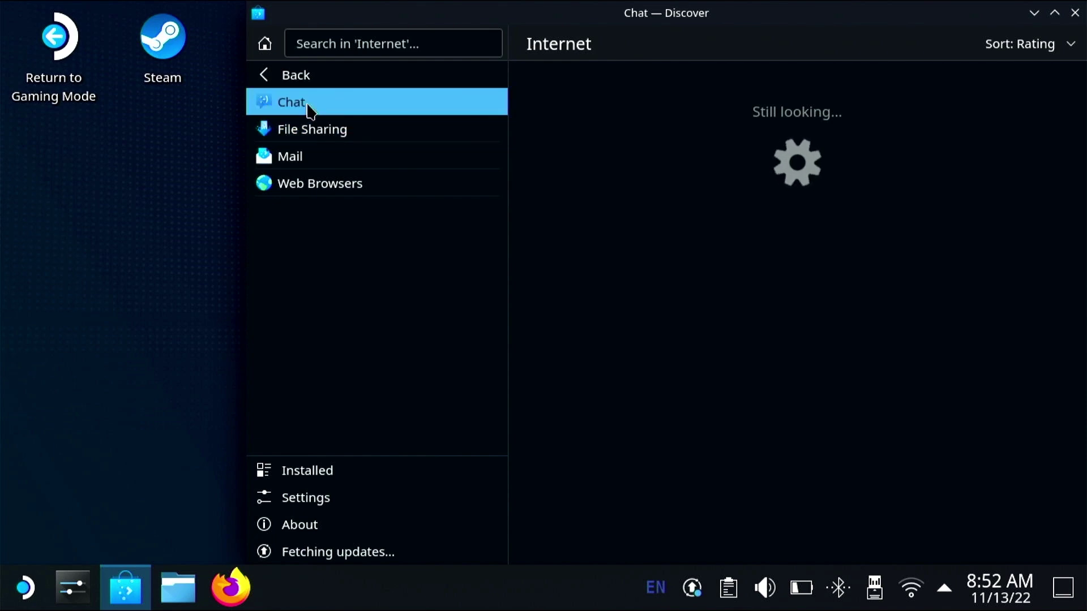
pyautogui.scroll(-10, 874, 403)
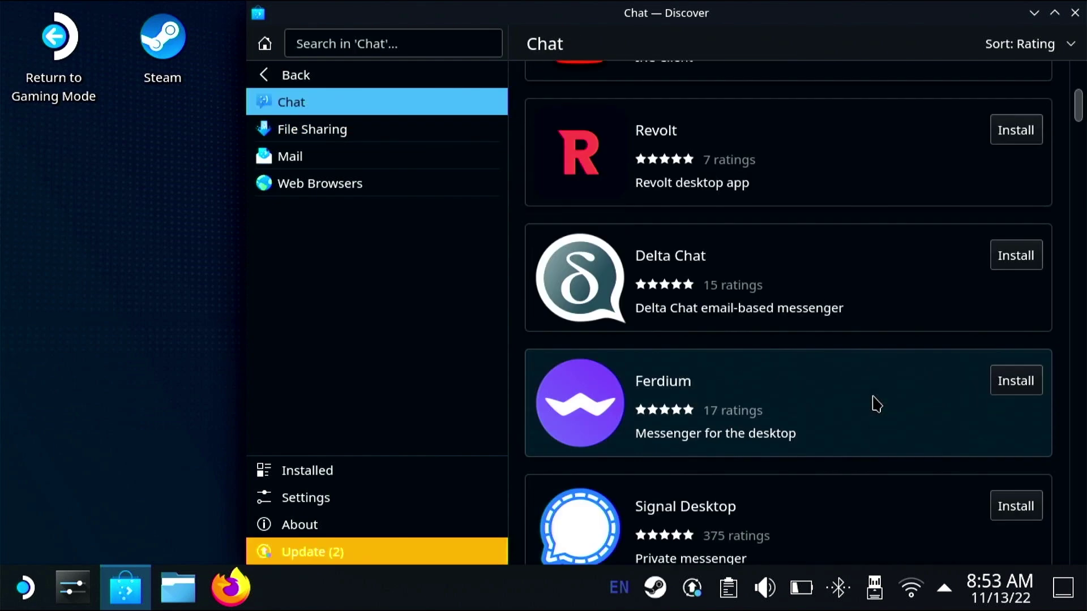
pyautogui.scroll(-5, 876, 403)
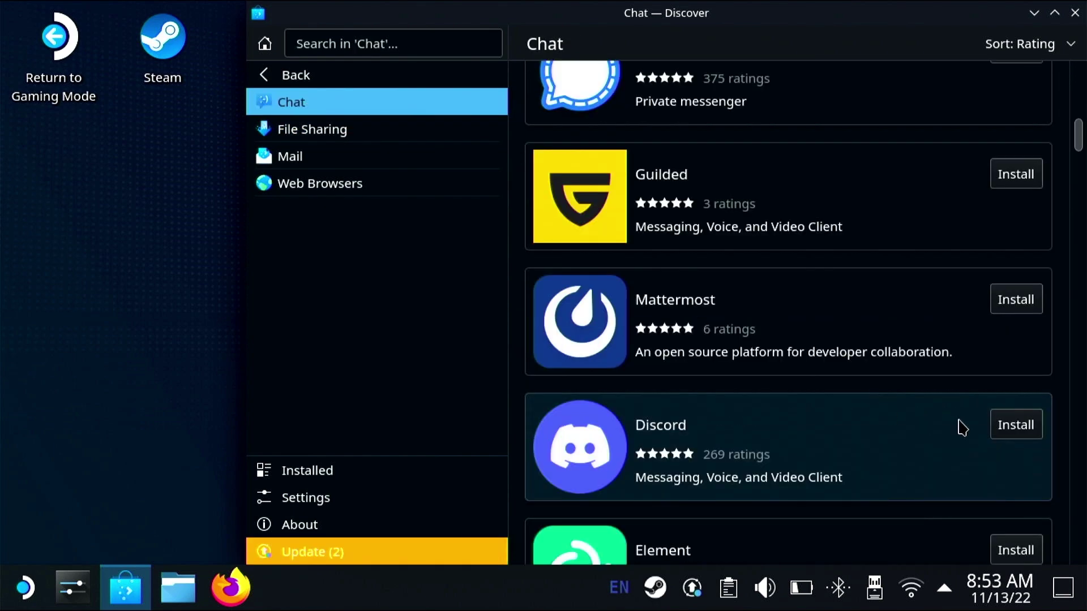
pyautogui.click(1016, 426)
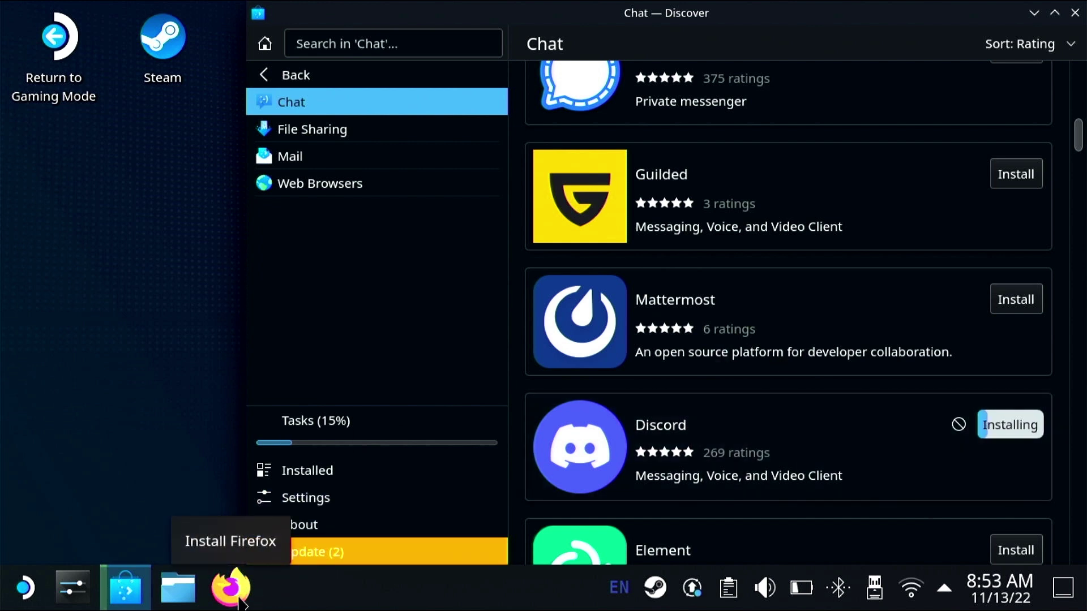
pyautogui.click(238, 598)
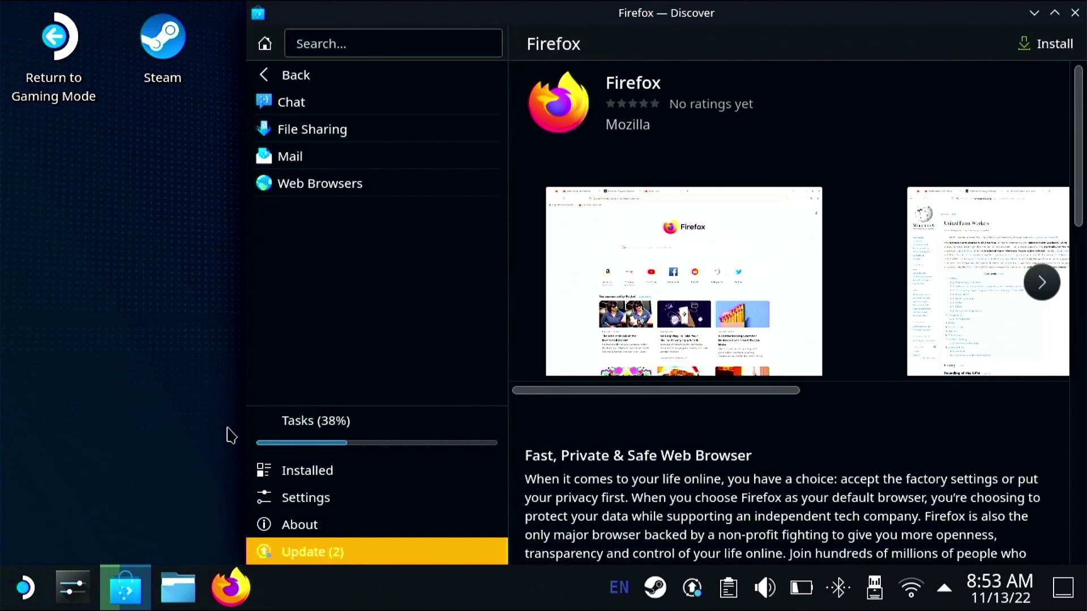
# Step: Install Firefox from its Discover page, then launch Steam from the desktop icon
pyautogui.click(1046, 44)
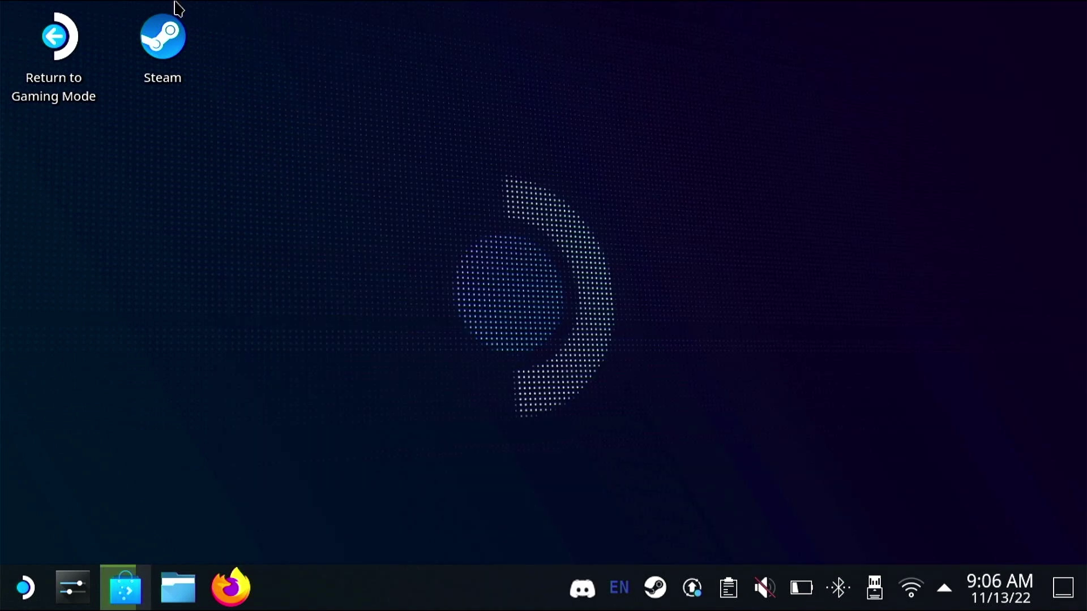
pyautogui.doubleClick(162, 25)
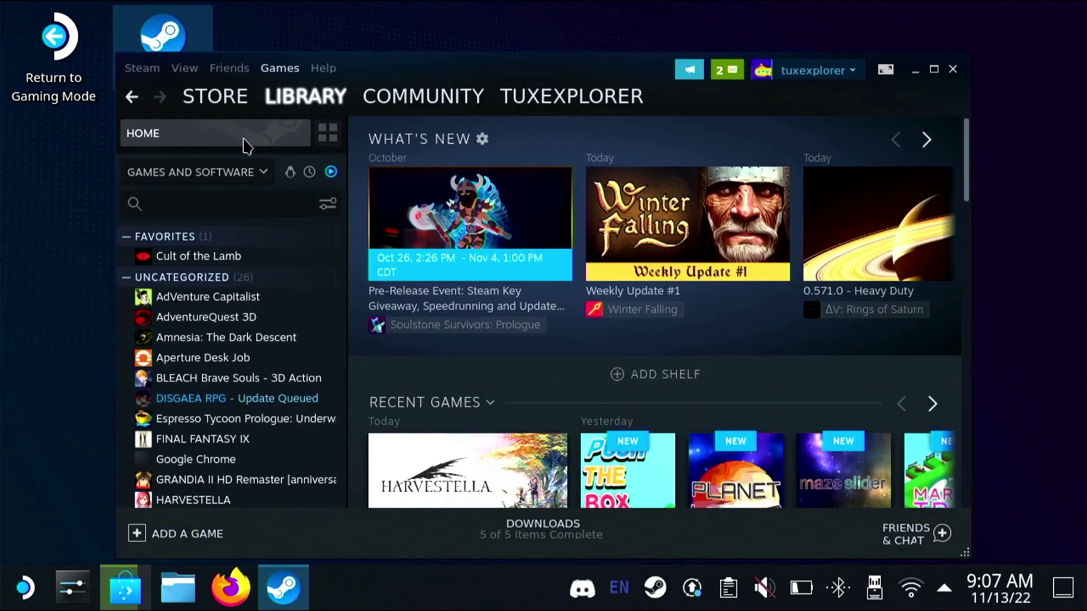
# Step: Add Discord through Add a Non-Steam Game and open its library page
pyautogui.click(153, 535)
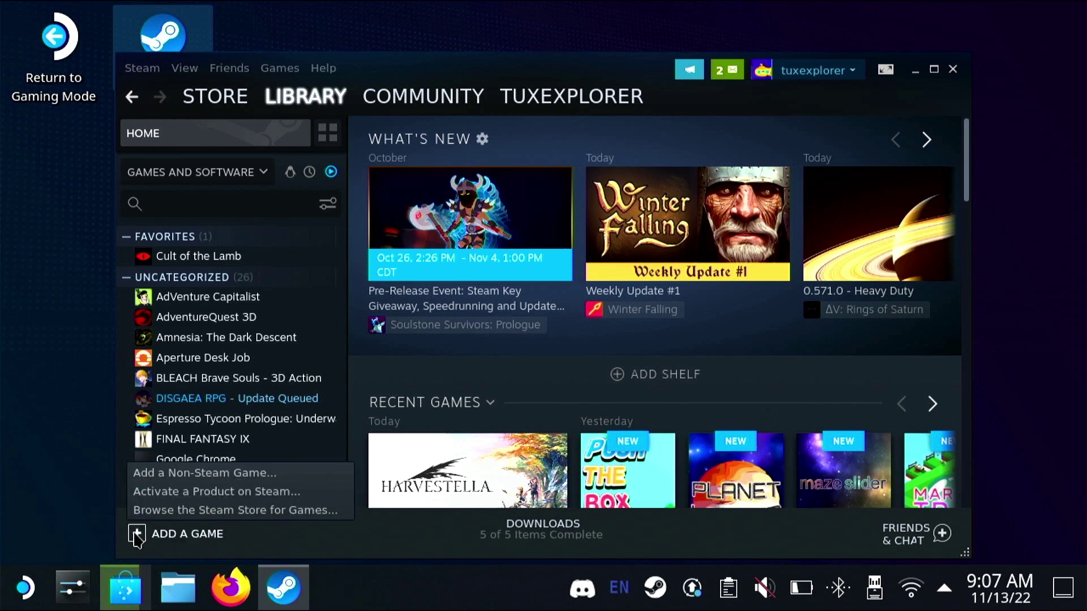
pyautogui.click(164, 474)
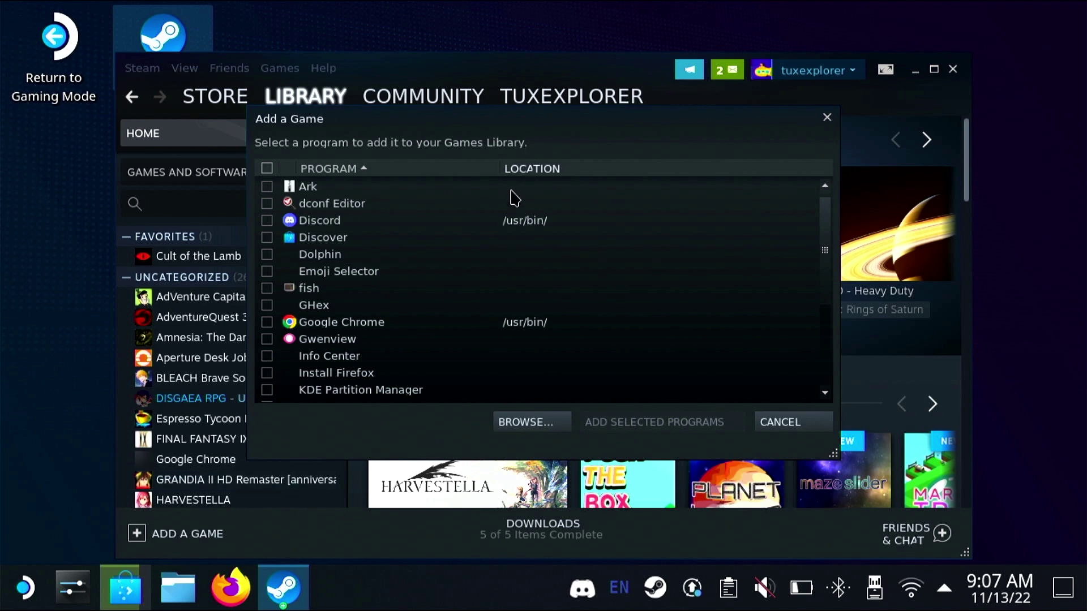
pyautogui.click(266, 221)
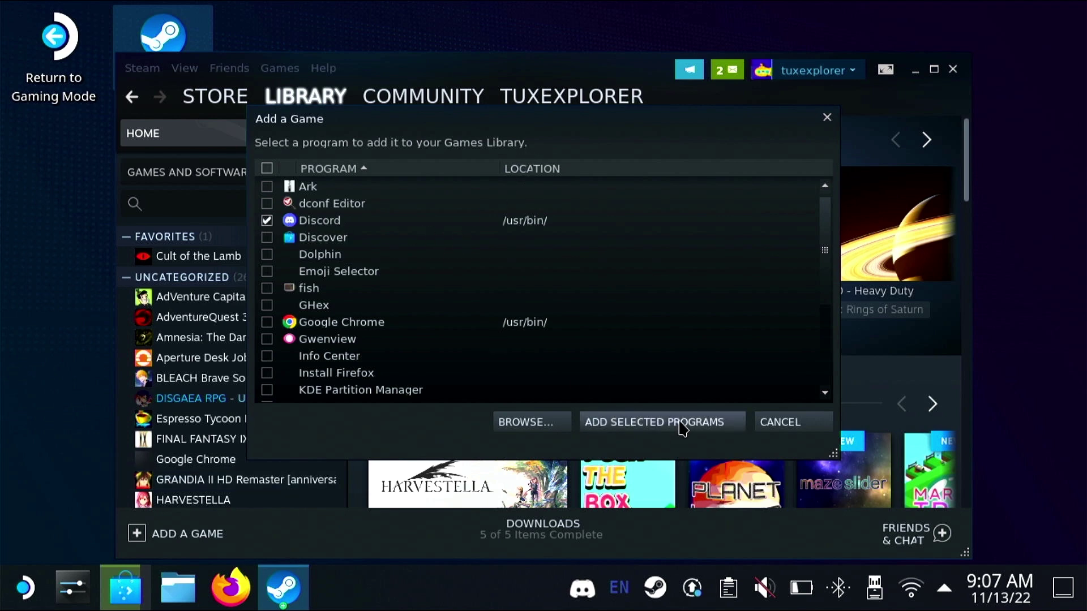
pyautogui.click(682, 429)
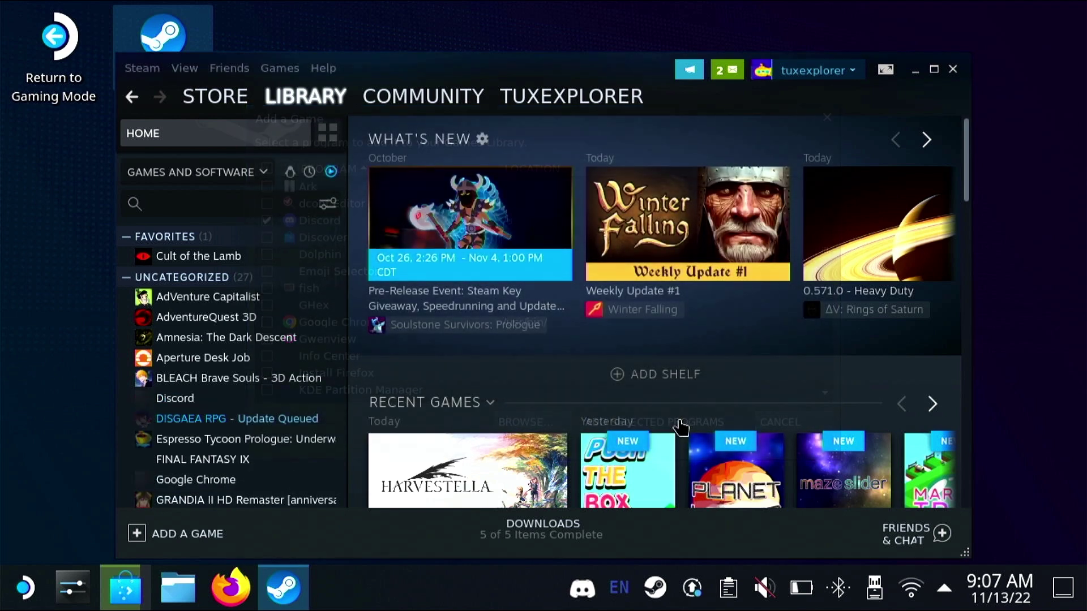
pyautogui.click(216, 400)
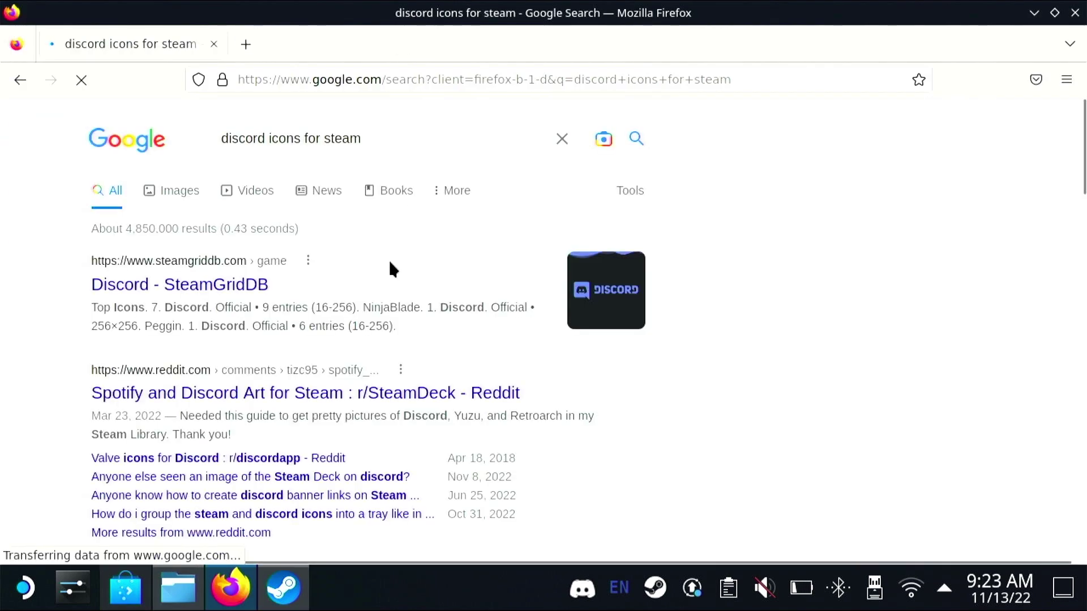
# Step: Open the SteamGridDB Discord page in a new tab, dismissing the Patreon popup and cookie notice
pyautogui.scroll(-2, 390, 263)
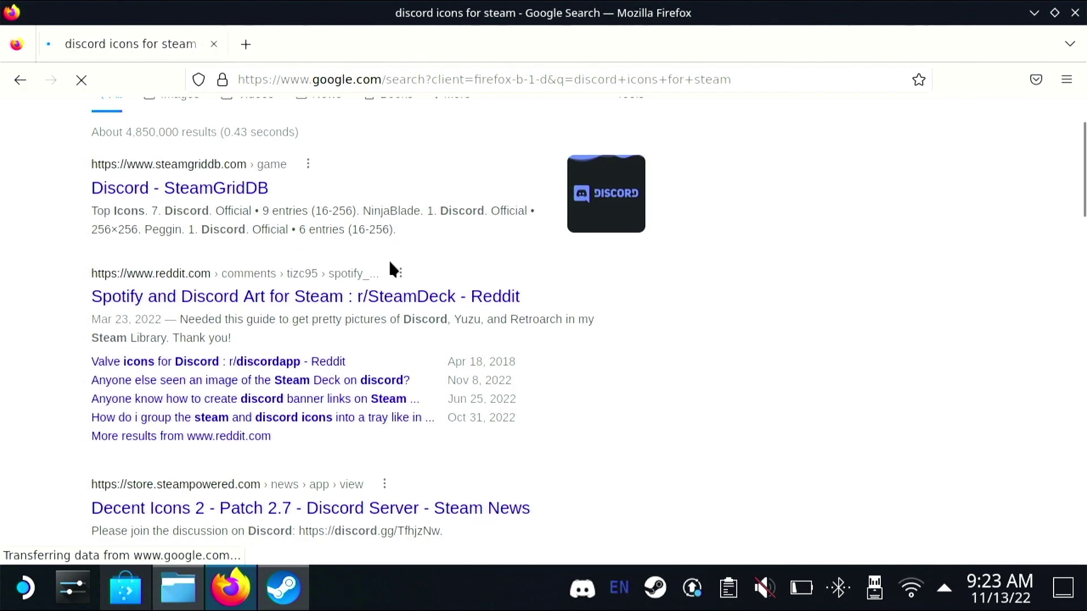
pyautogui.rightClick(208, 190)
pyautogui.click(237, 202)
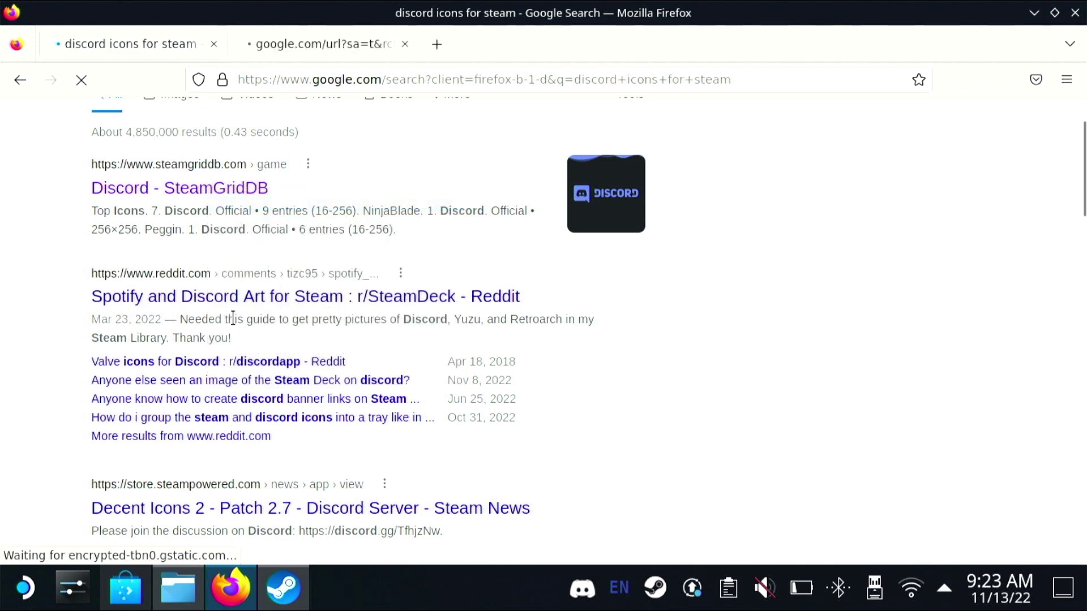
pyautogui.click(340, 44)
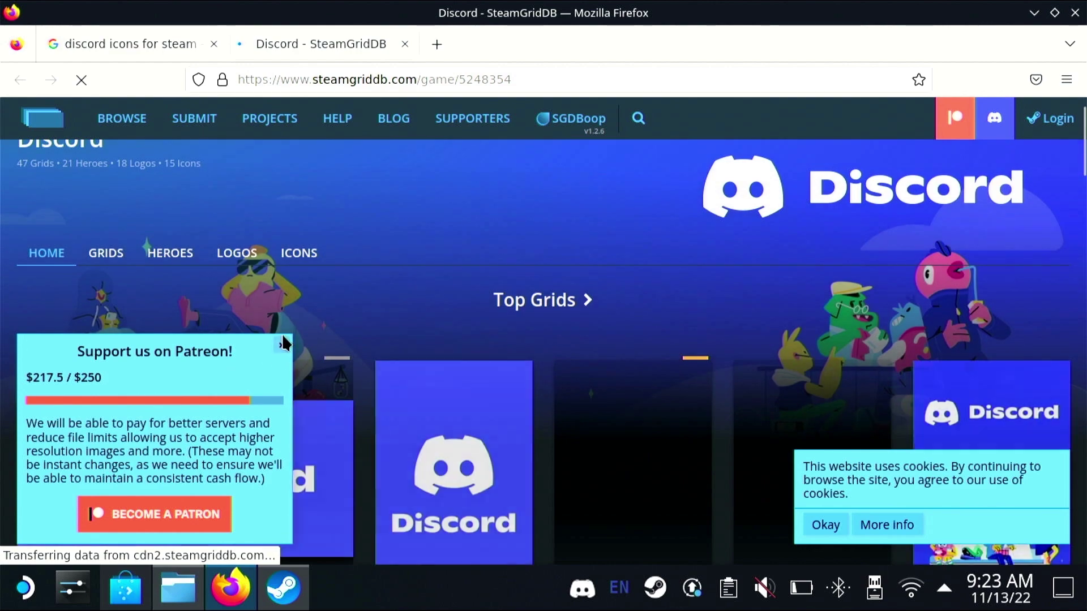
pyautogui.click(283, 343)
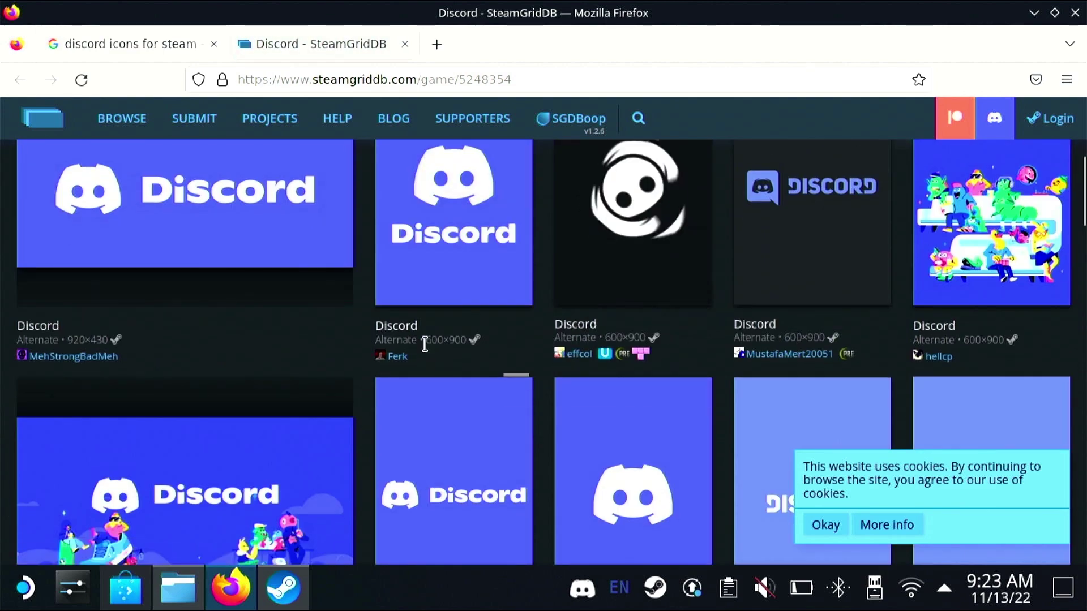
pyautogui.scroll(-5, 684, 391)
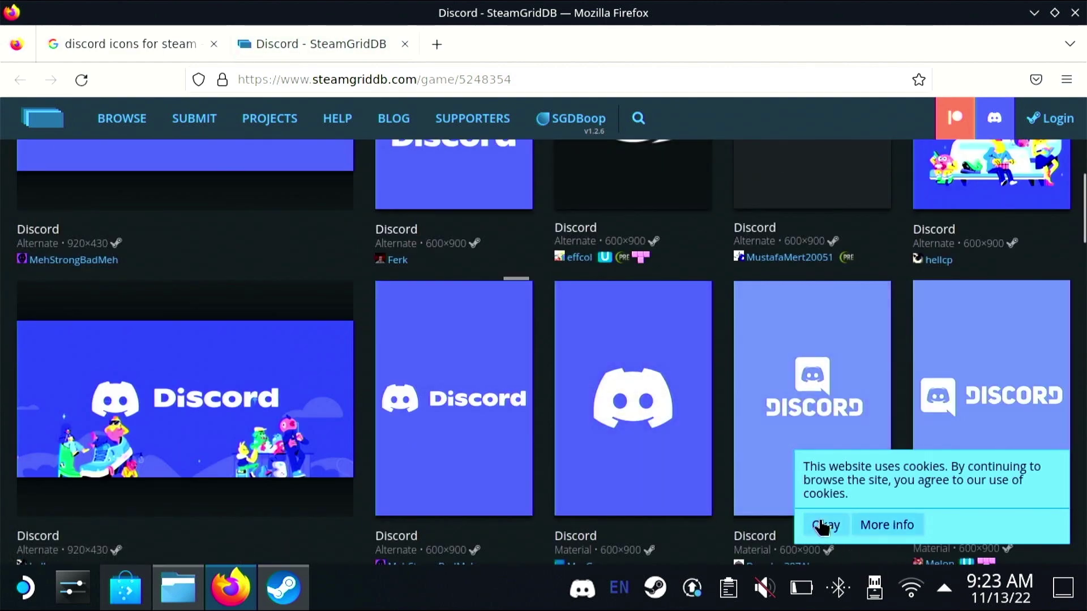
pyautogui.click(825, 525)
pyautogui.scroll(-3, 468, 376)
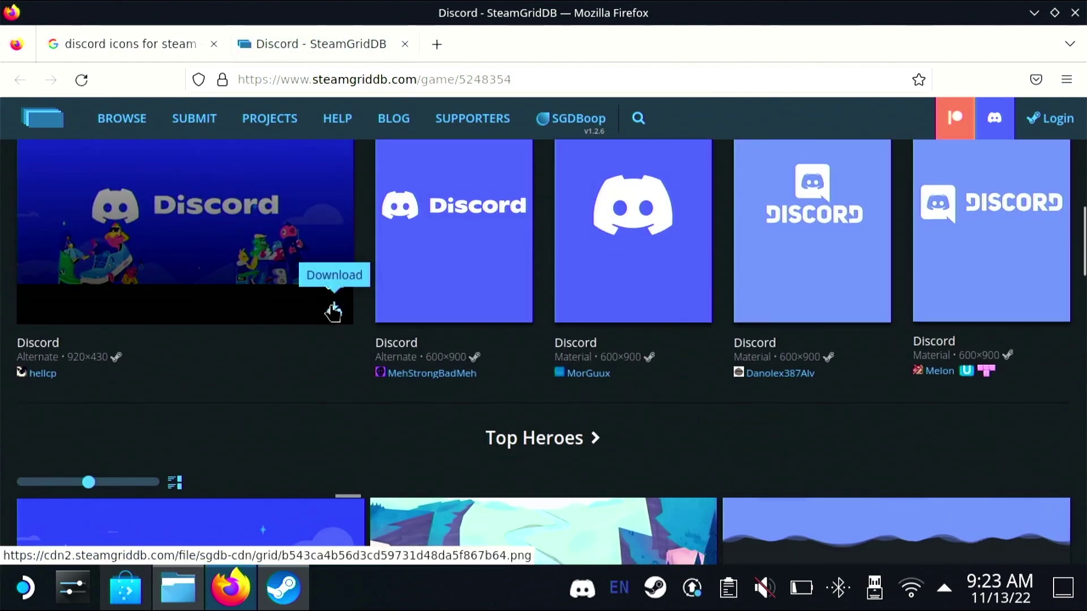
# Step: Save the 920×430 Discord banner and the 600×900 Discord grid image to Downloads
pyautogui.click(333, 309)
pyautogui.rightClick(464, 203)
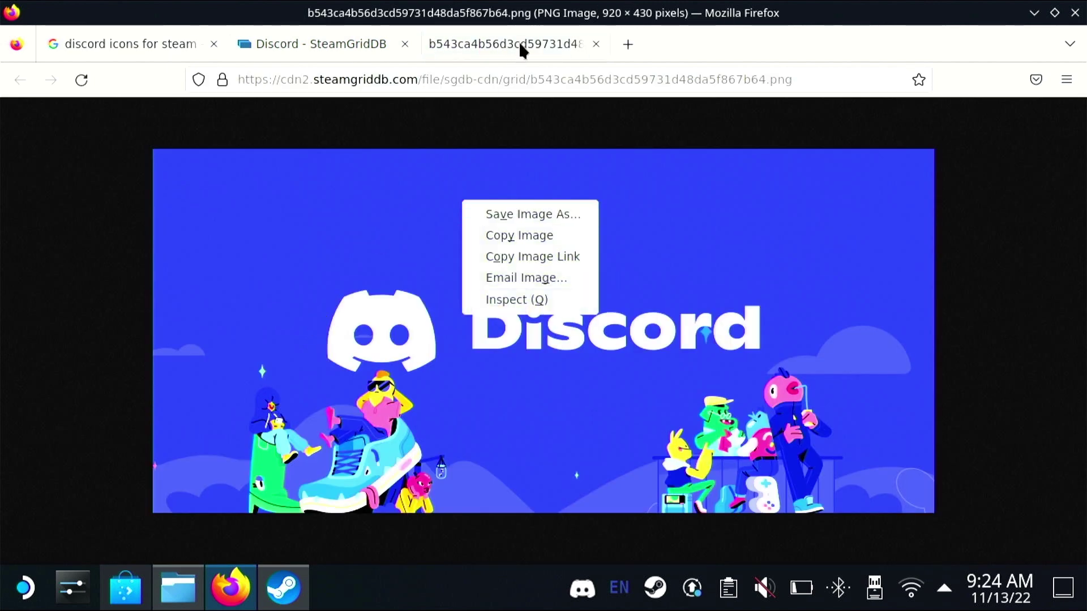
pyautogui.click(538, 215)
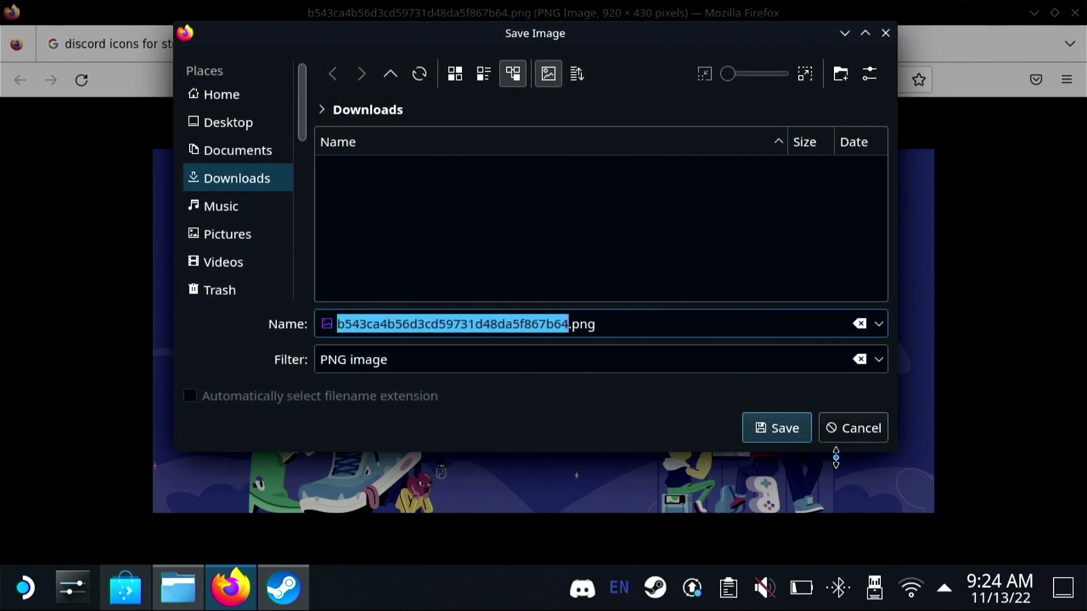
pyautogui.click(791, 440)
pyautogui.hotkey('ctrl', 'pageup')
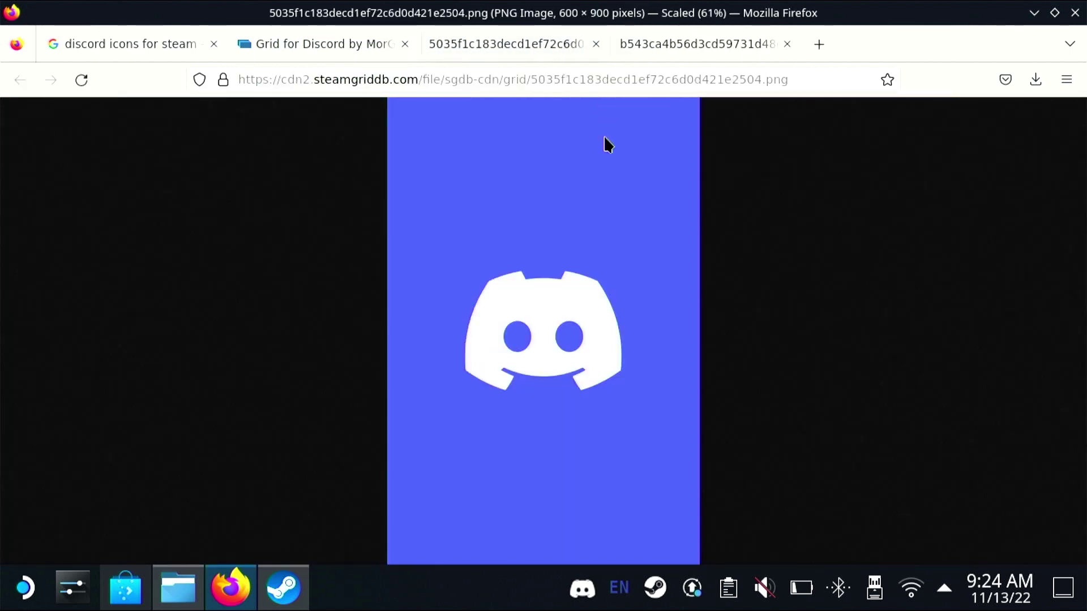
pyautogui.rightClick(604, 145)
pyautogui.click(635, 153)
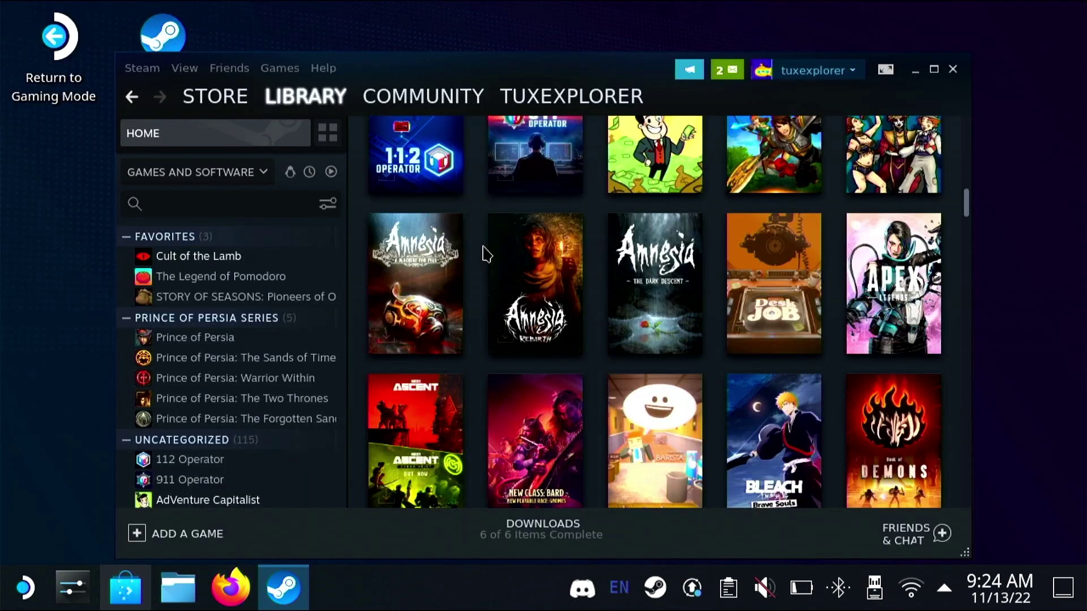
# Step: Choose Manage > Set custom artwork from the Discord tile's context menu
pyautogui.scroll(-10, 485, 249)
pyautogui.scroll(3, 576, 176)
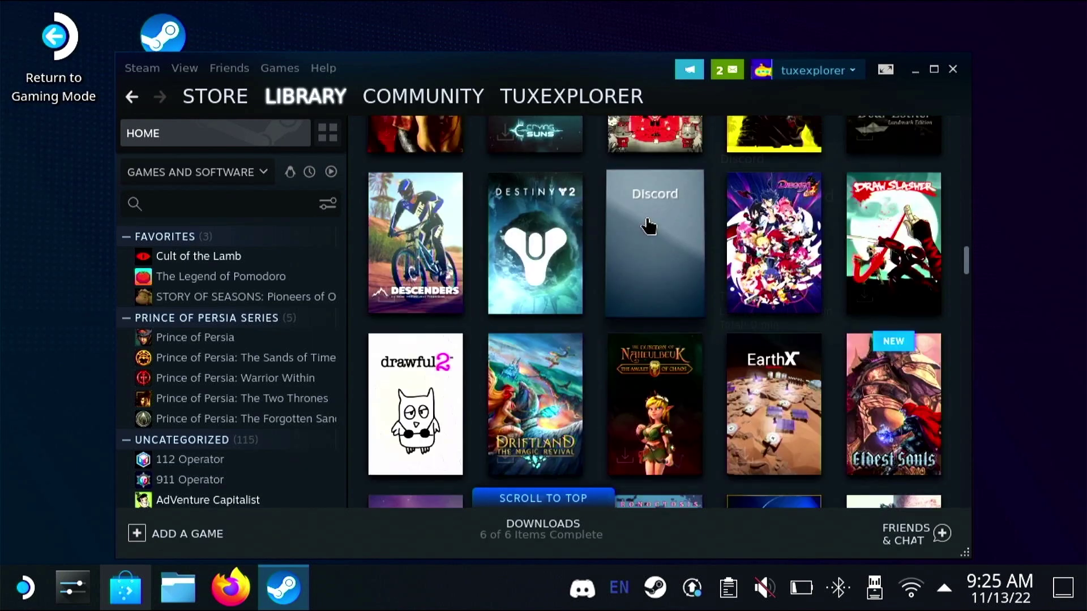
pyautogui.rightClick(657, 328)
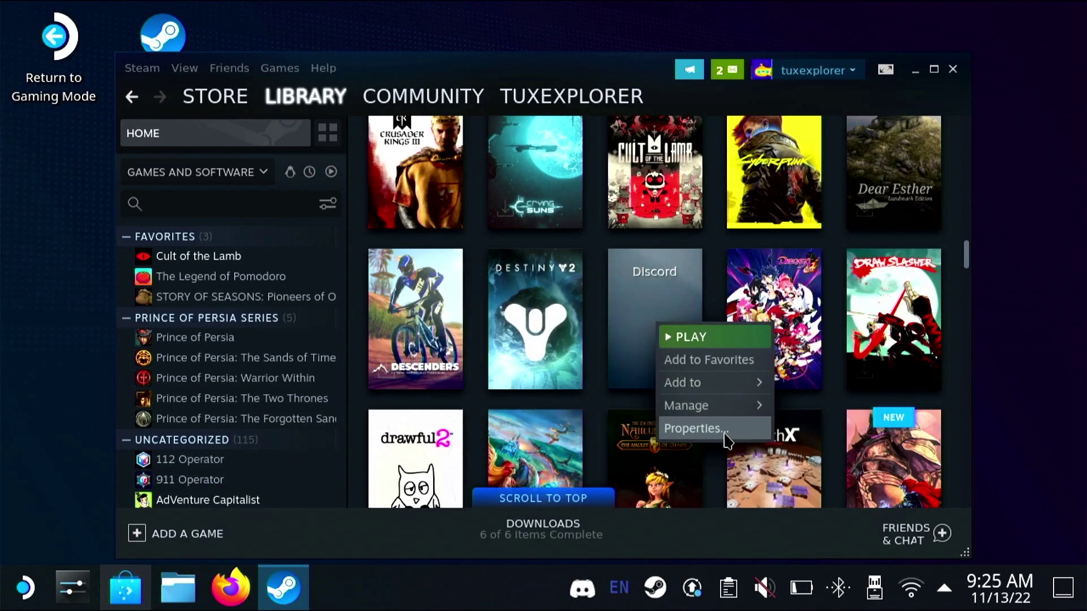
pyautogui.moveTo(727, 409)
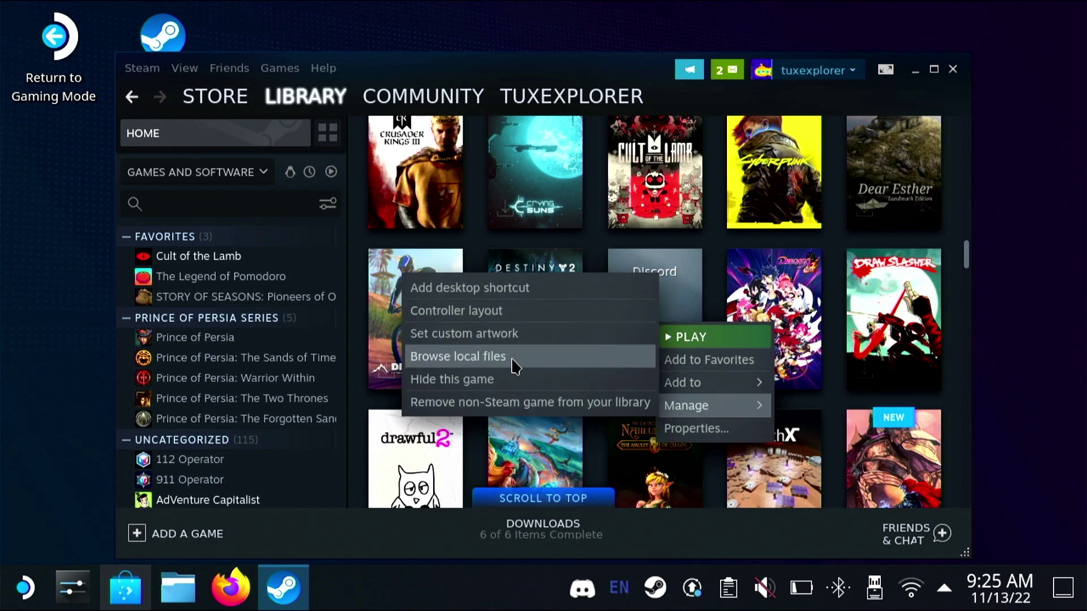
pyautogui.click(500, 334)
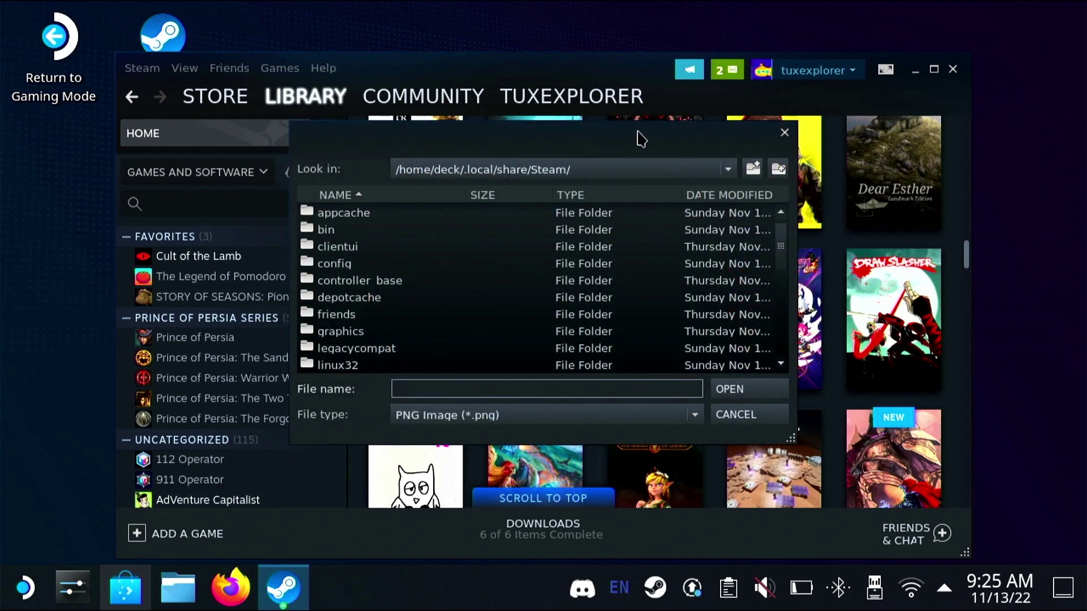
# Step: Pick the portrait Discord PNG from /home/deck/Downloads as the tile artwork, then open Discord's page
pyautogui.click(727, 169)
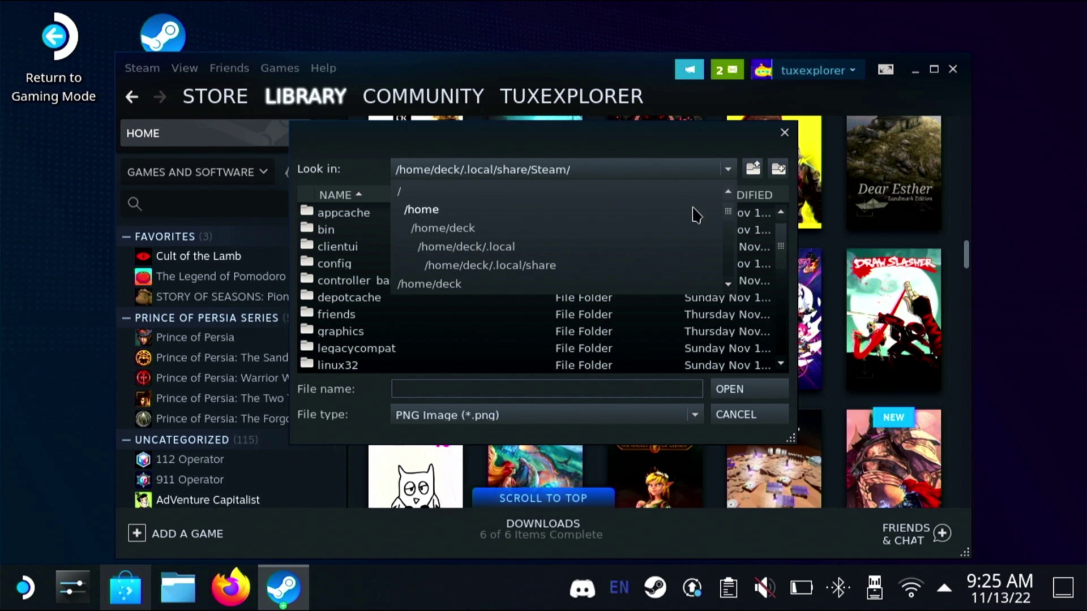
pyautogui.click(680, 228)
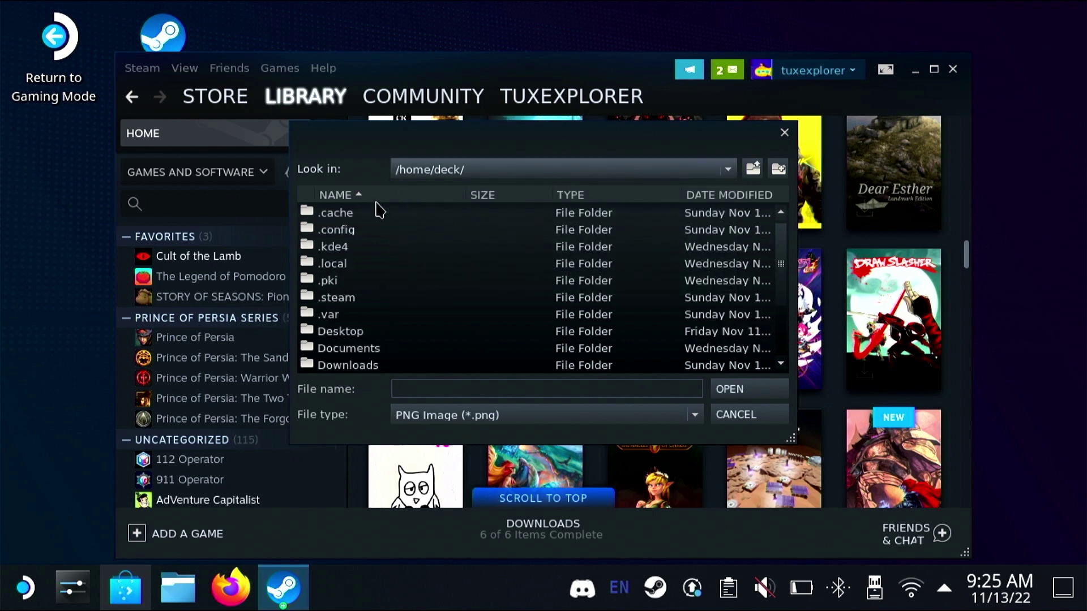
pyautogui.doubleClick(373, 366)
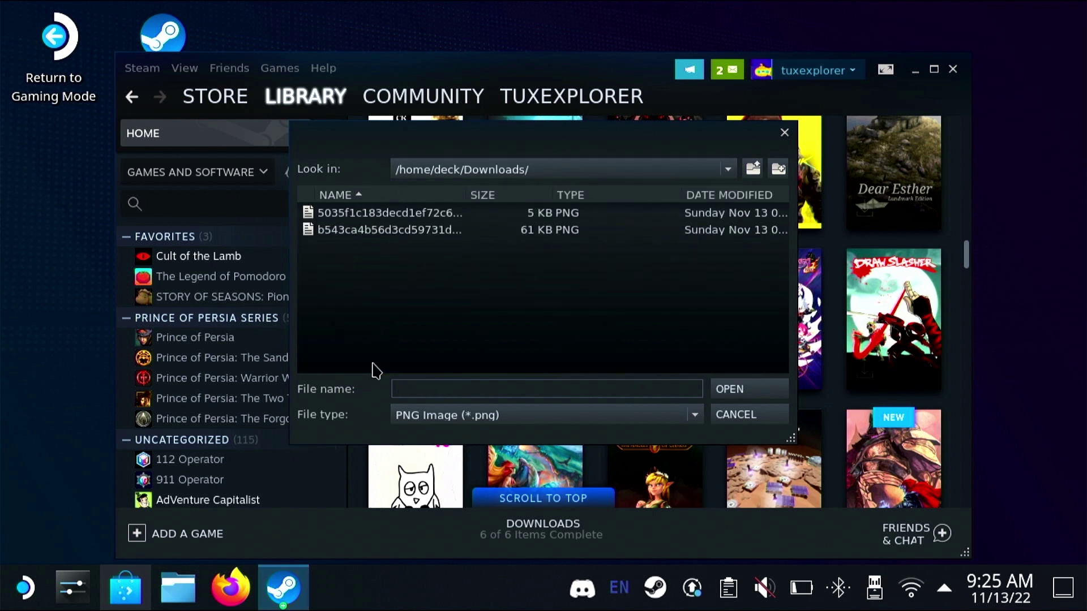
pyautogui.doubleClick(362, 213)
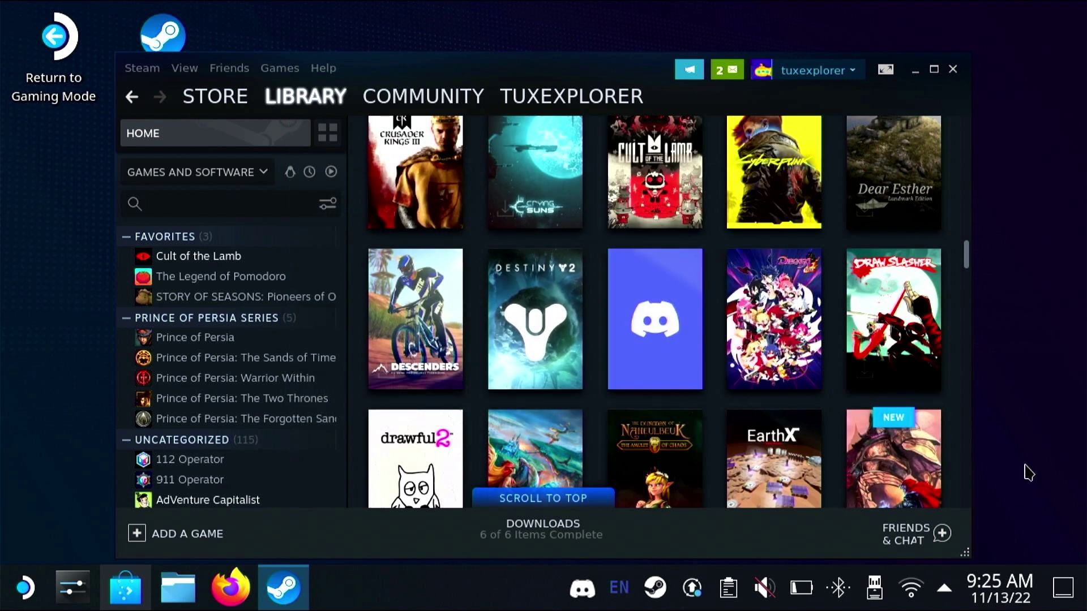
pyautogui.click(657, 323)
# Step: Set the portrait Discord PNG from Downloads as the shortcut icon in Discord's Properties
pyautogui.click(896, 344)
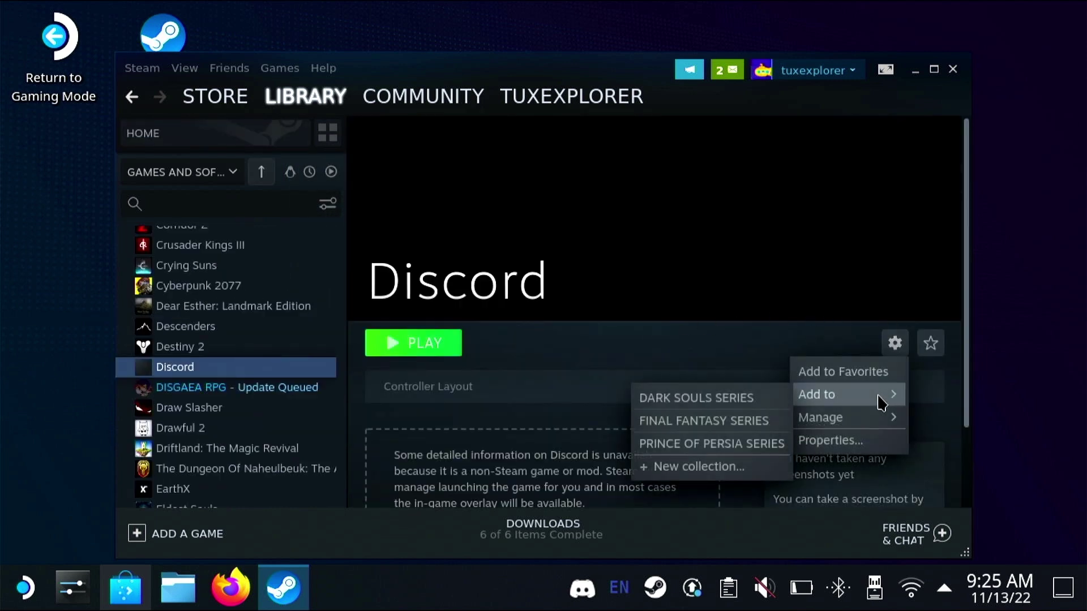
pyautogui.click(866, 446)
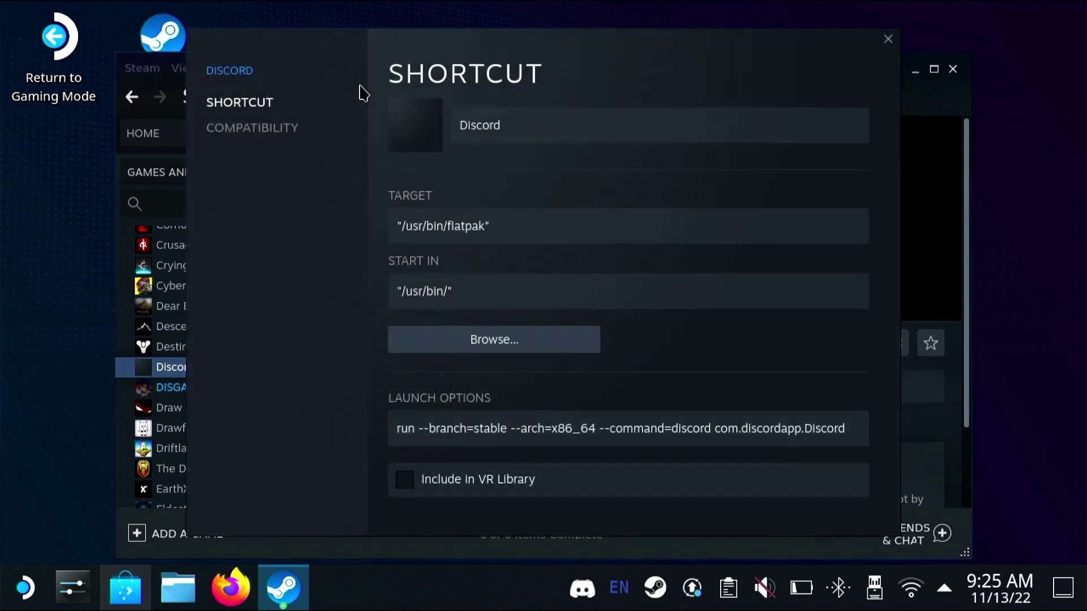
pyautogui.click(417, 116)
pyautogui.click(488, 170)
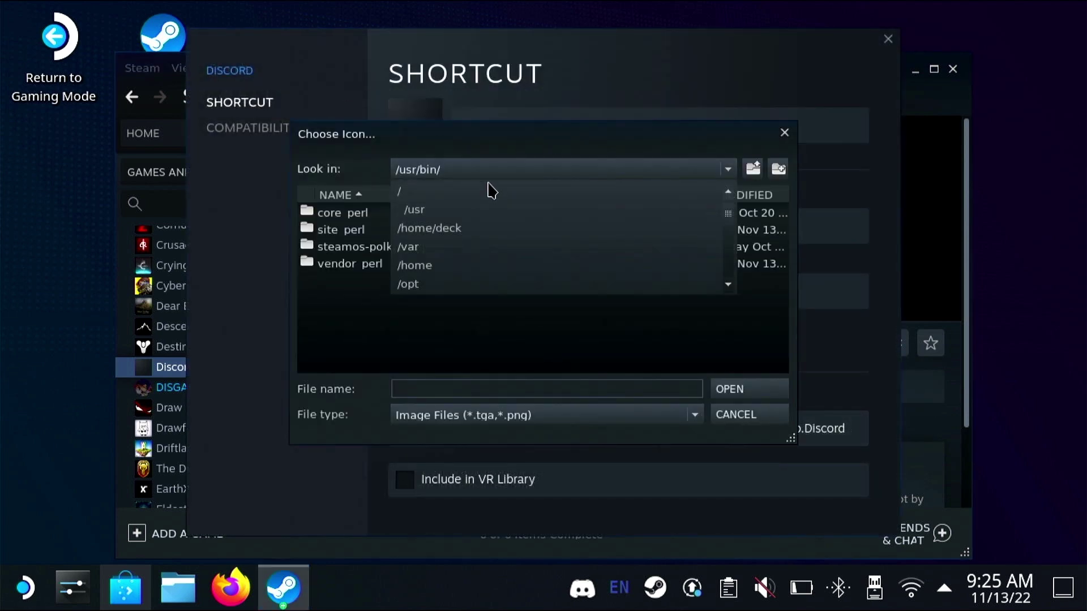
pyautogui.click(451, 229)
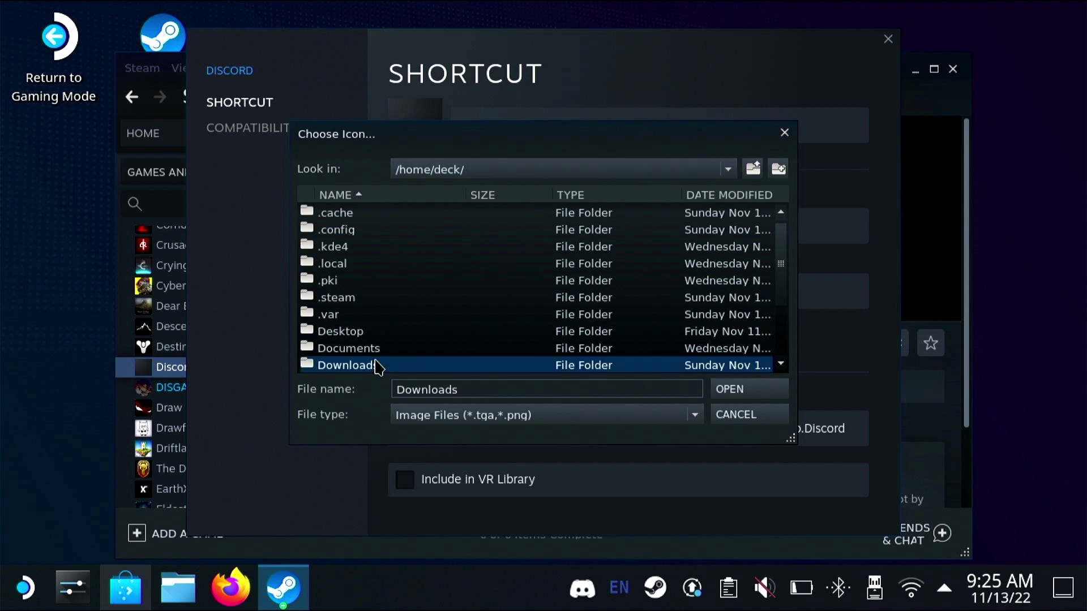
pyautogui.doubleClick(375, 365)
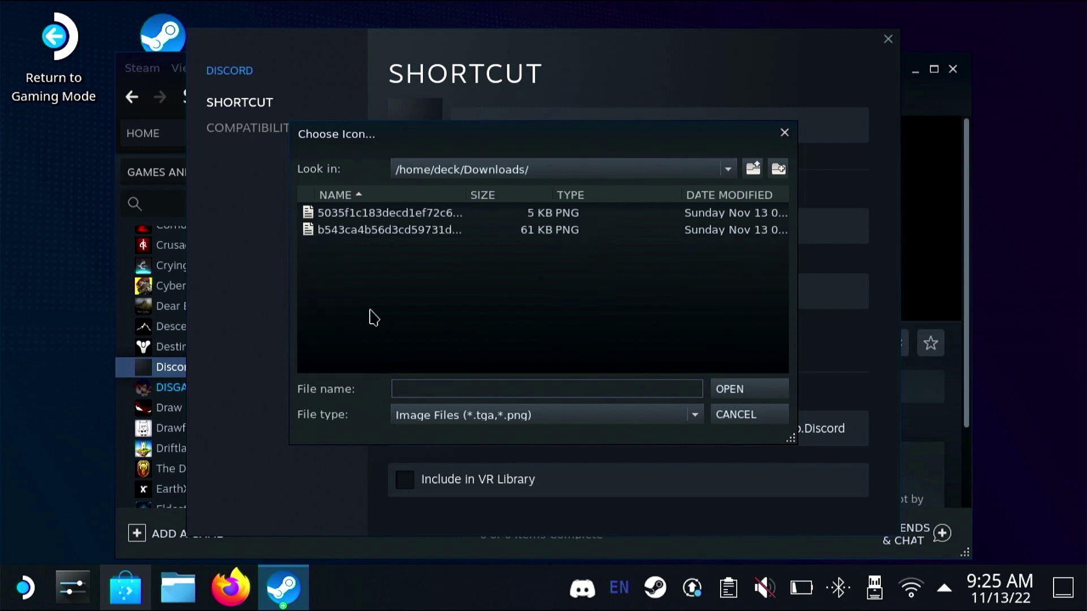
pyautogui.doubleClick(377, 215)
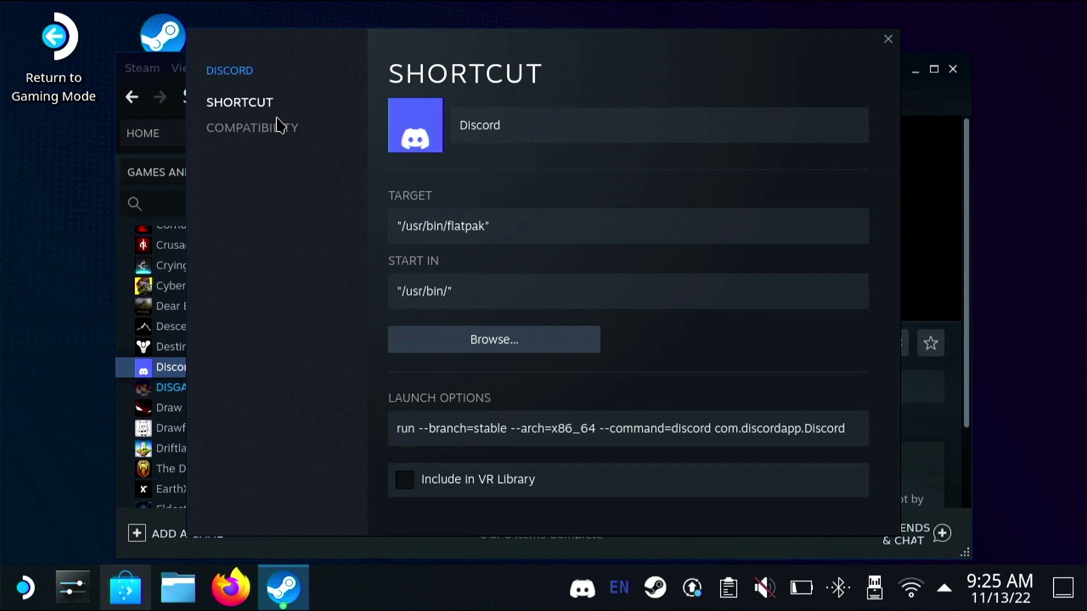
pyautogui.click(419, 139)
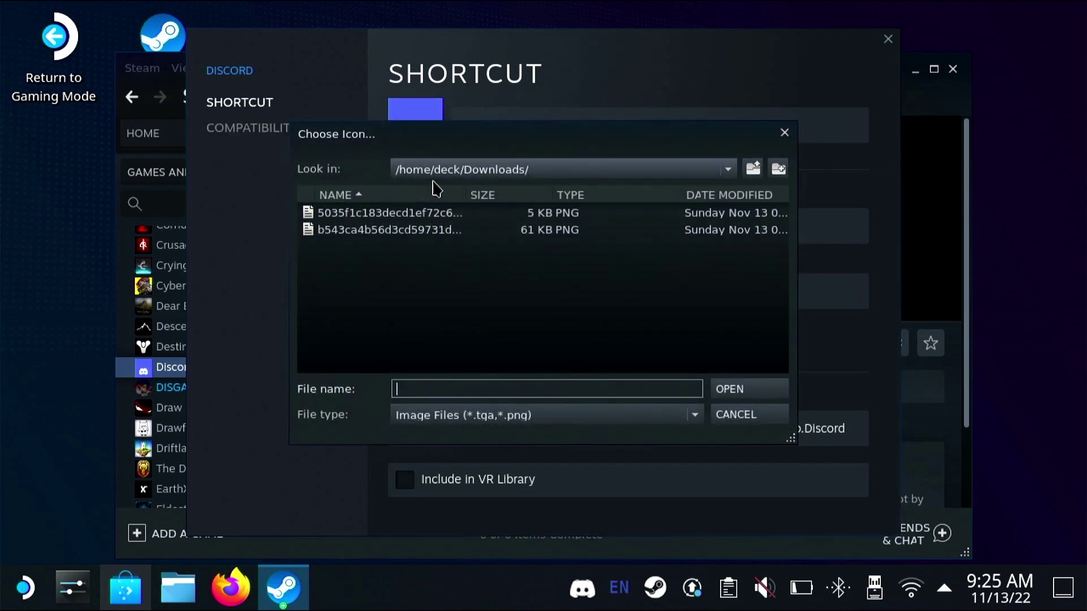
pyautogui.click(753, 418)
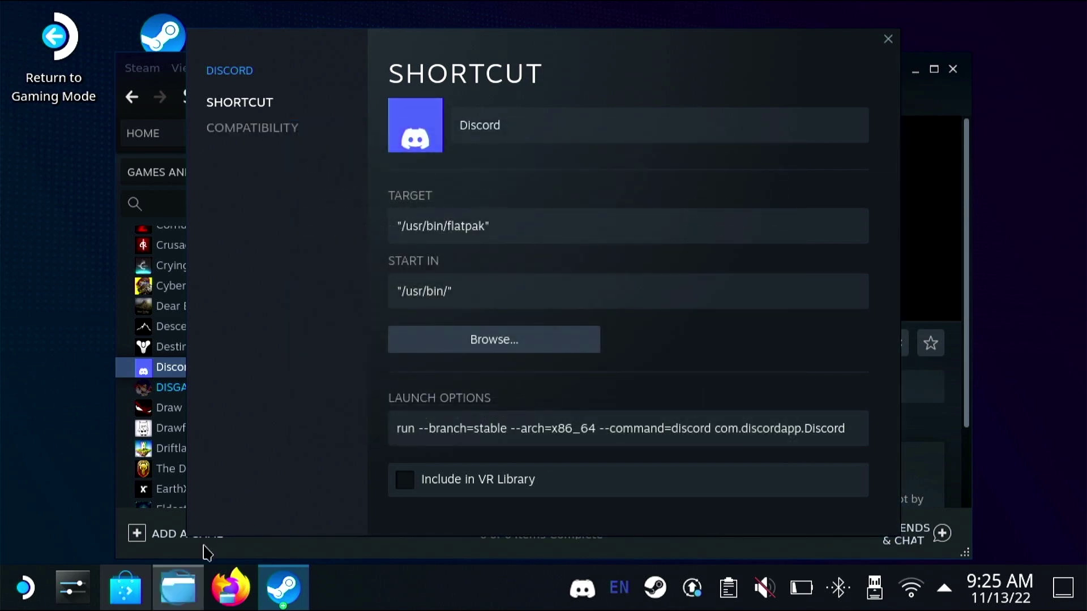
# Step: Open the portrait Discord image from Dolphin's Downloads folder in Gwenview
pyautogui.click(178, 588)
pyautogui.scroll(-5, 232, 187)
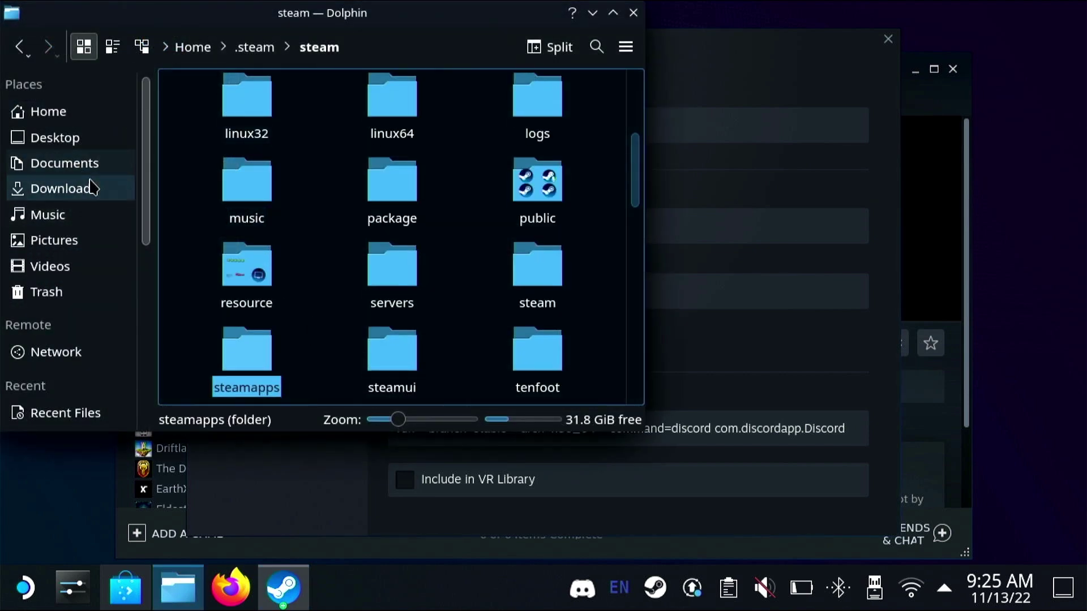
pyautogui.click(62, 188)
pyautogui.rightClick(250, 154)
pyautogui.moveTo(355, 198)
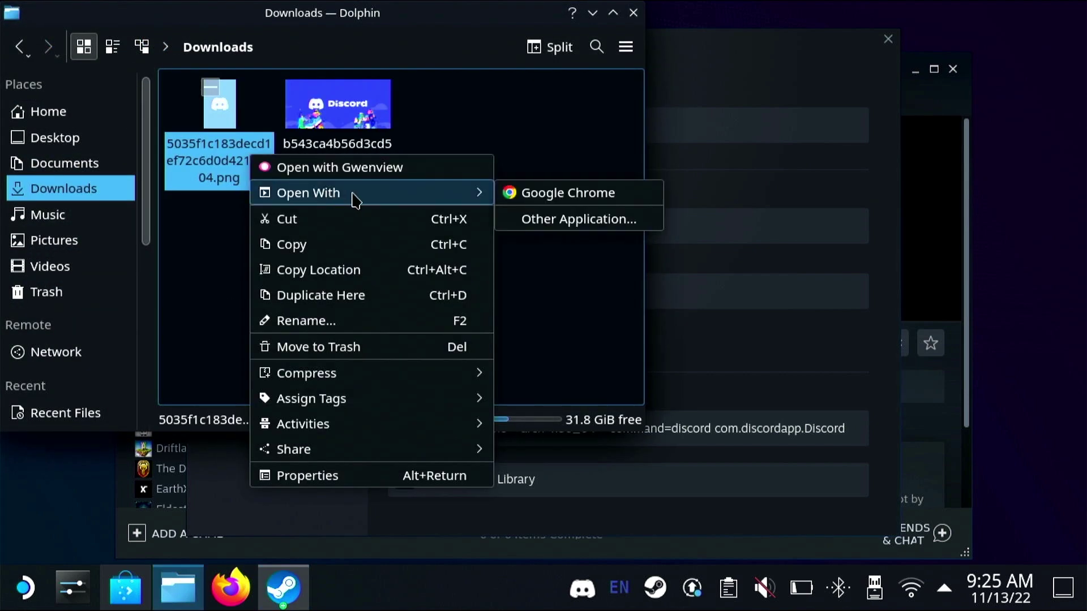
pyautogui.click(357, 171)
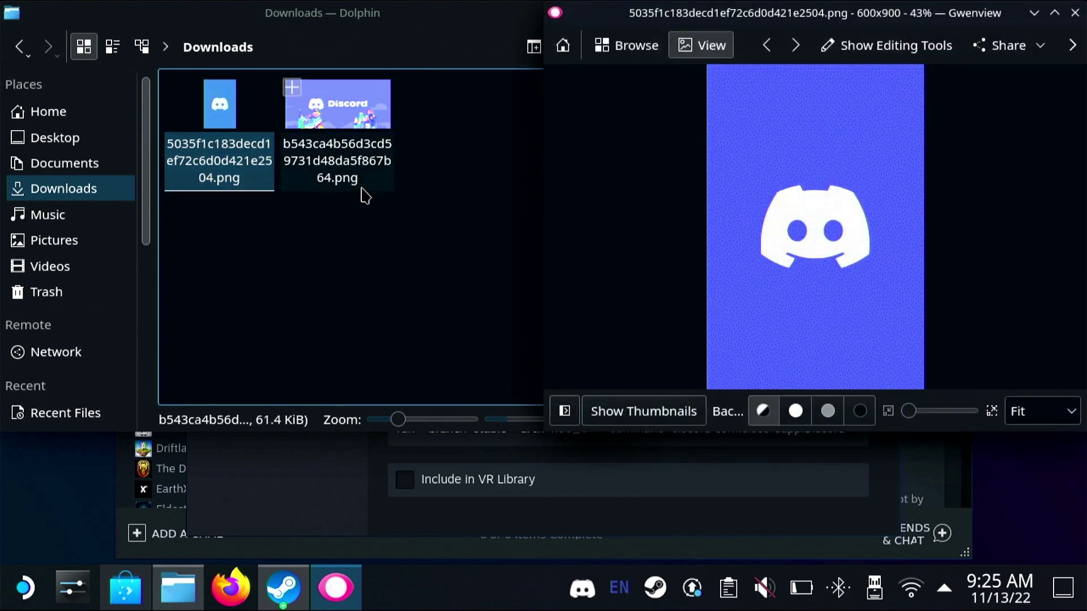
# Step: Crop the Discord image's top and bottom to leave a 600x500 image
pyautogui.click(913, 51)
pyautogui.click(492, 232)
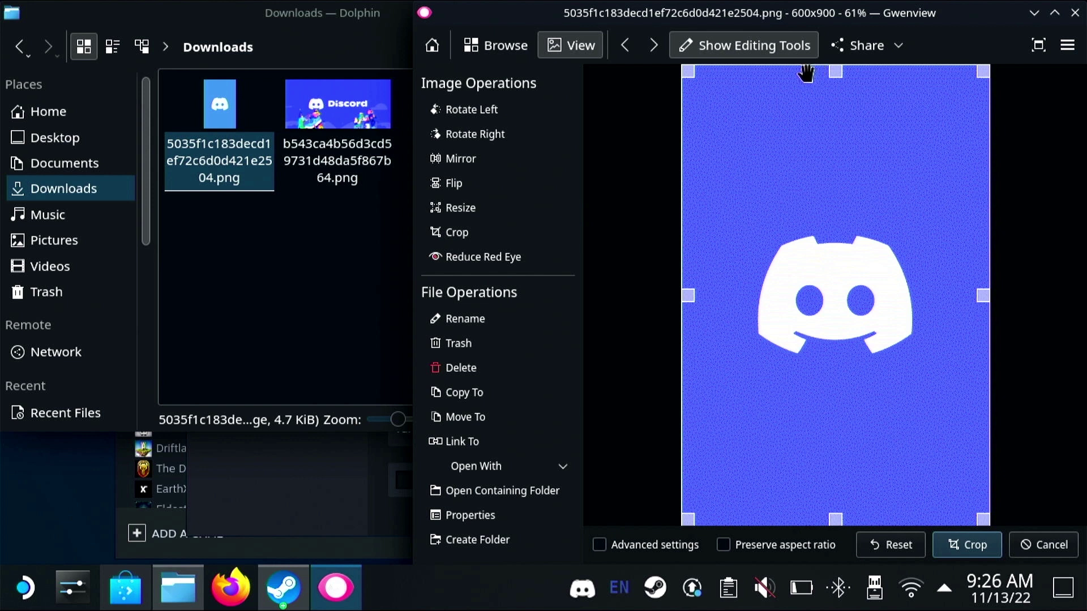
pyautogui.moveTo(836, 69); pyautogui.dragTo(839, 164)
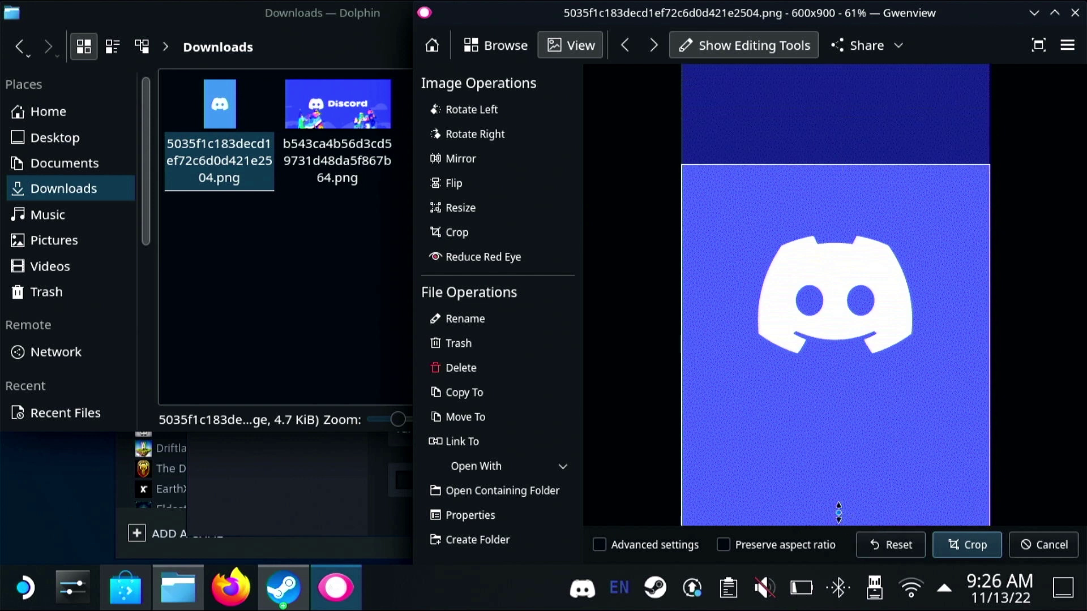
pyautogui.moveTo(837, 524); pyautogui.dragTo(851, 419)
pyautogui.click(957, 541)
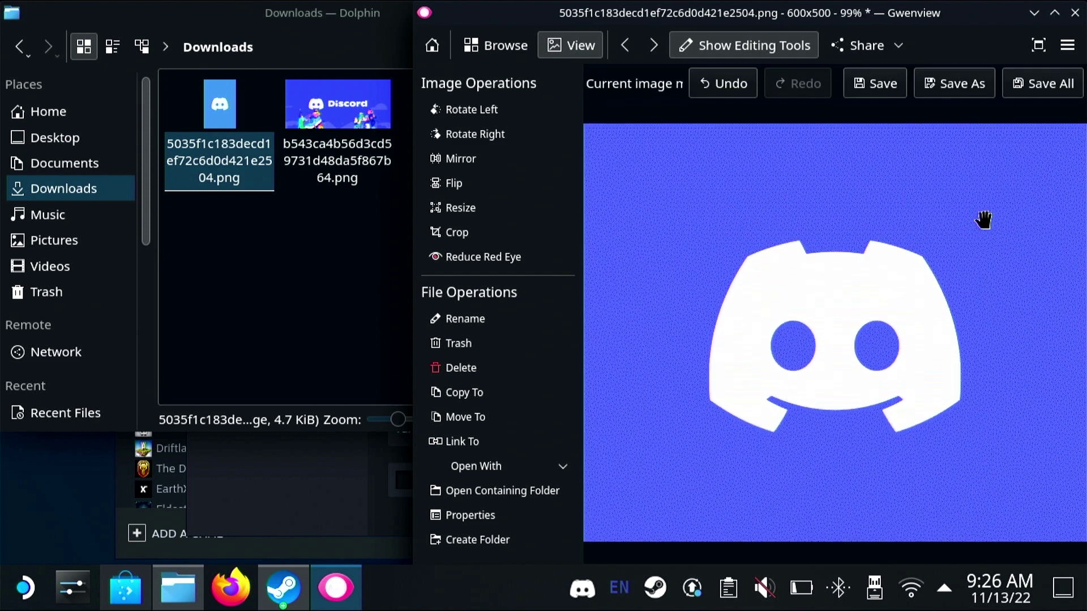
# Step: Save the cropped image as squareish.png
pyautogui.click(963, 85)
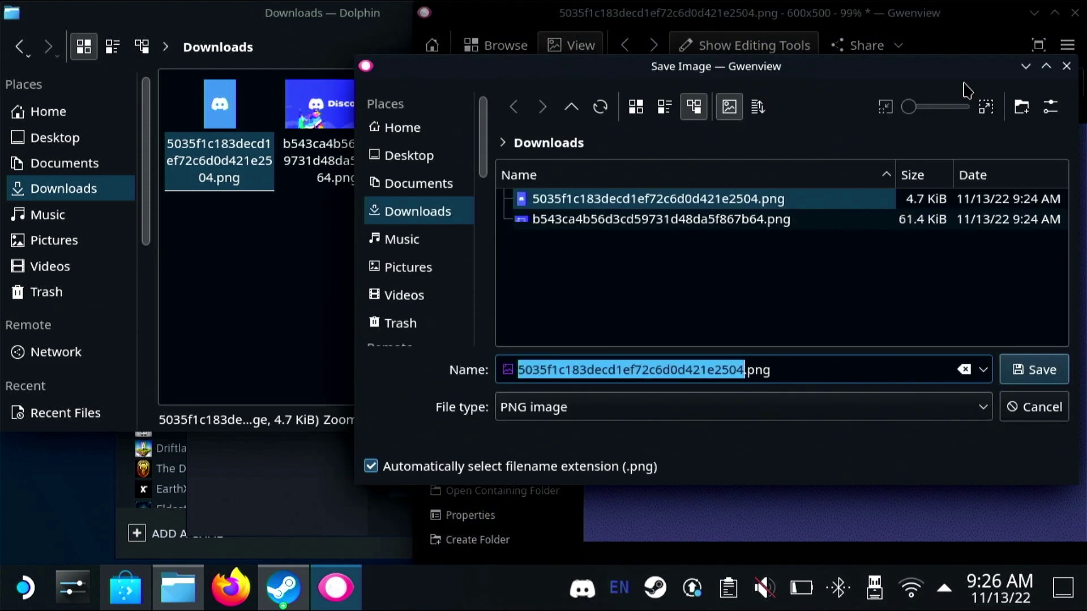
pyautogui.write('sq')
pyautogui.write('uareish')
pyautogui.press('Return')
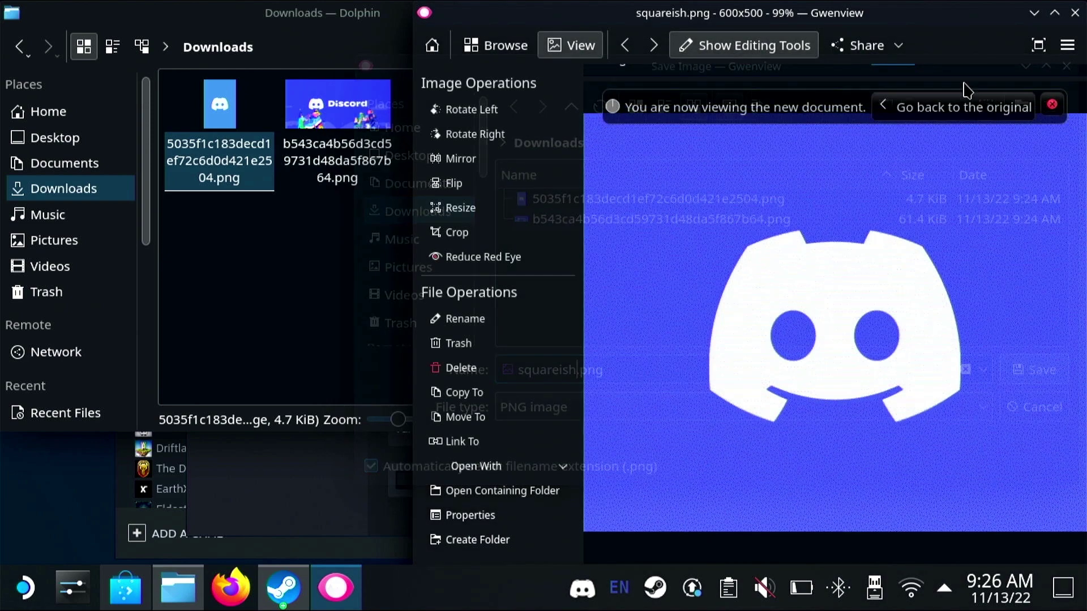
# Step: Close Gwenview, choose squareish.png as the Discord shortcut icon, and close Properties
pyautogui.click(1075, 12)
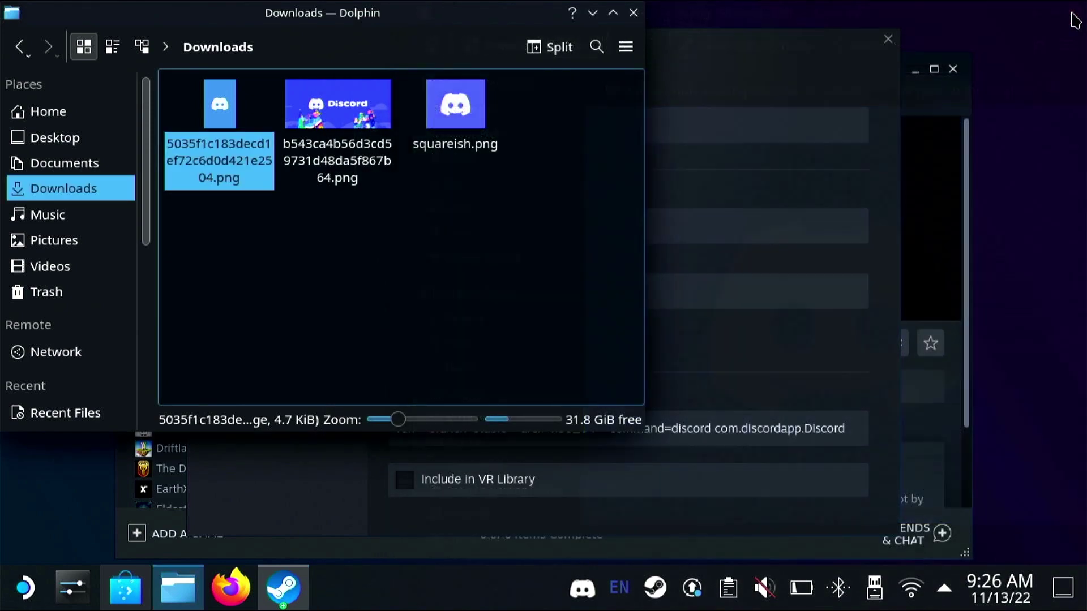
pyautogui.click(721, 177)
pyautogui.click(435, 149)
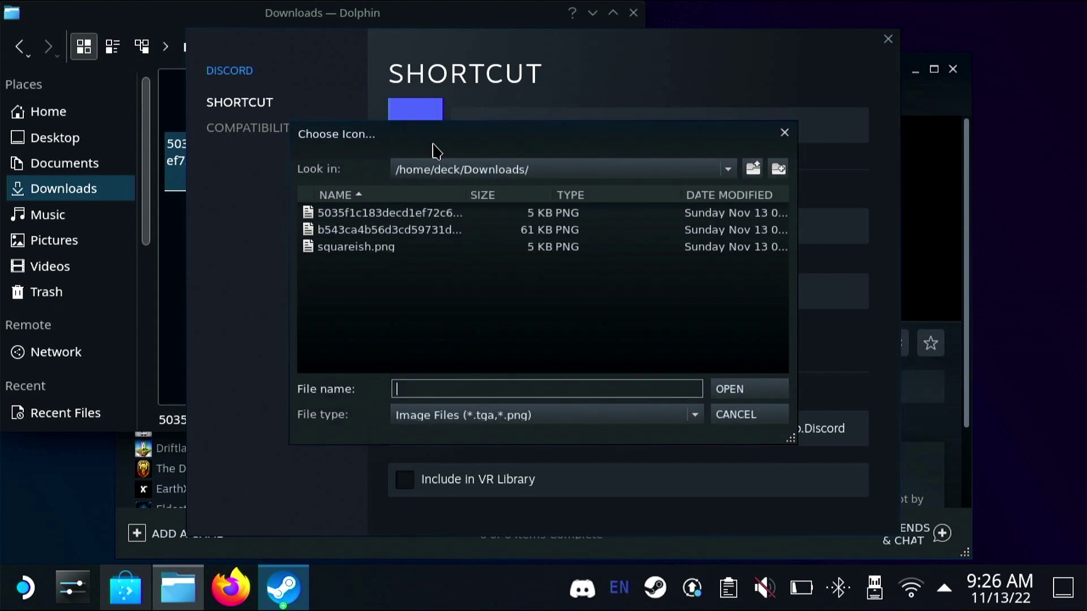
pyautogui.doubleClick(429, 252)
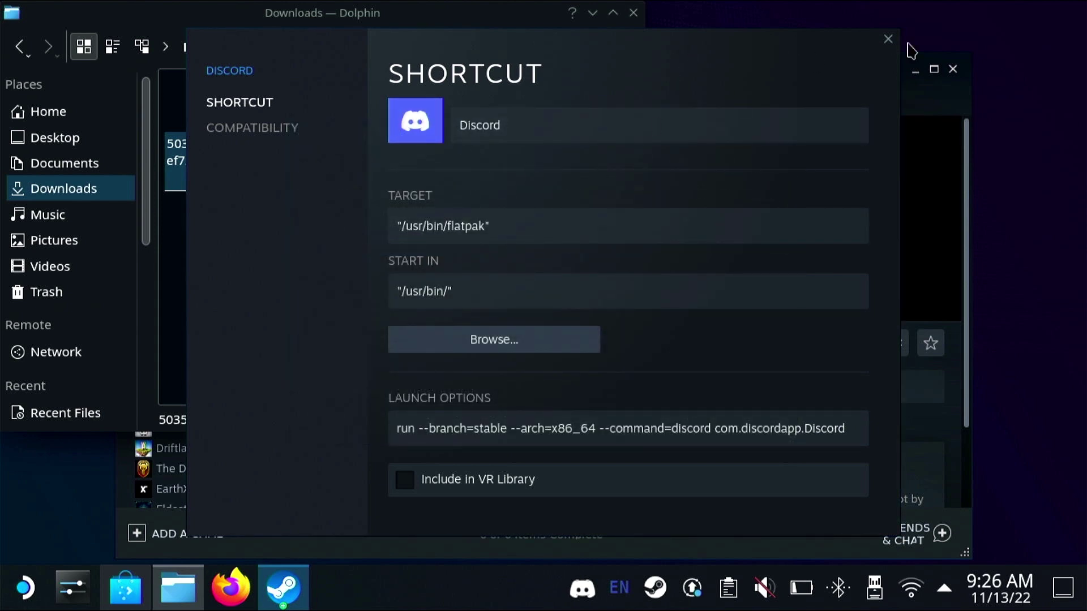
pyautogui.click(888, 38)
# Step: Set the wide Discord banner PNG as the page's custom background, then close Steam
pyautogui.click(790, 205)
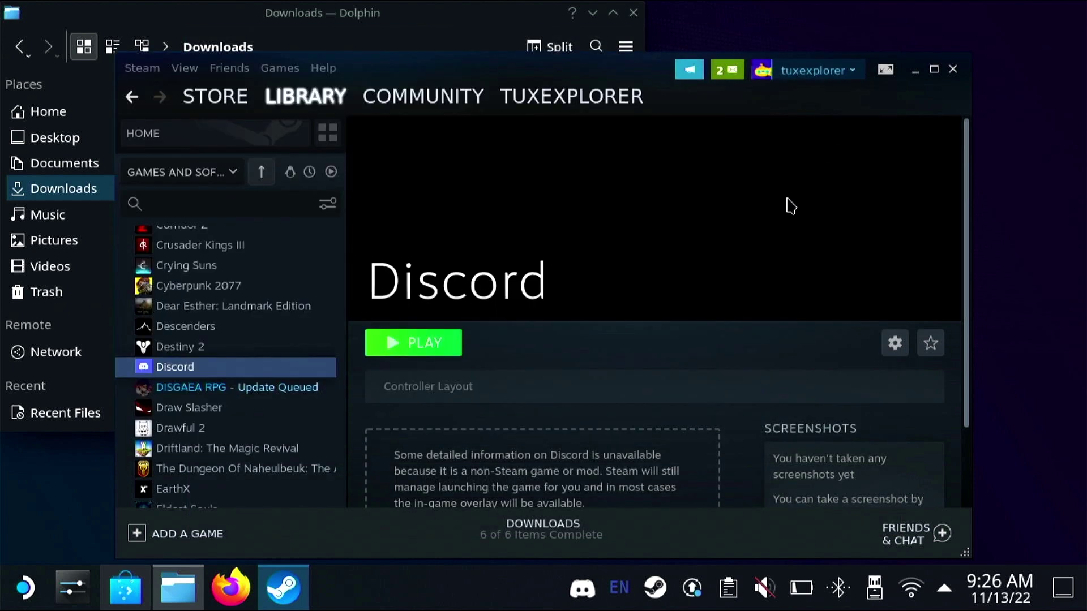
pyautogui.rightClick(597, 201)
pyautogui.click(618, 214)
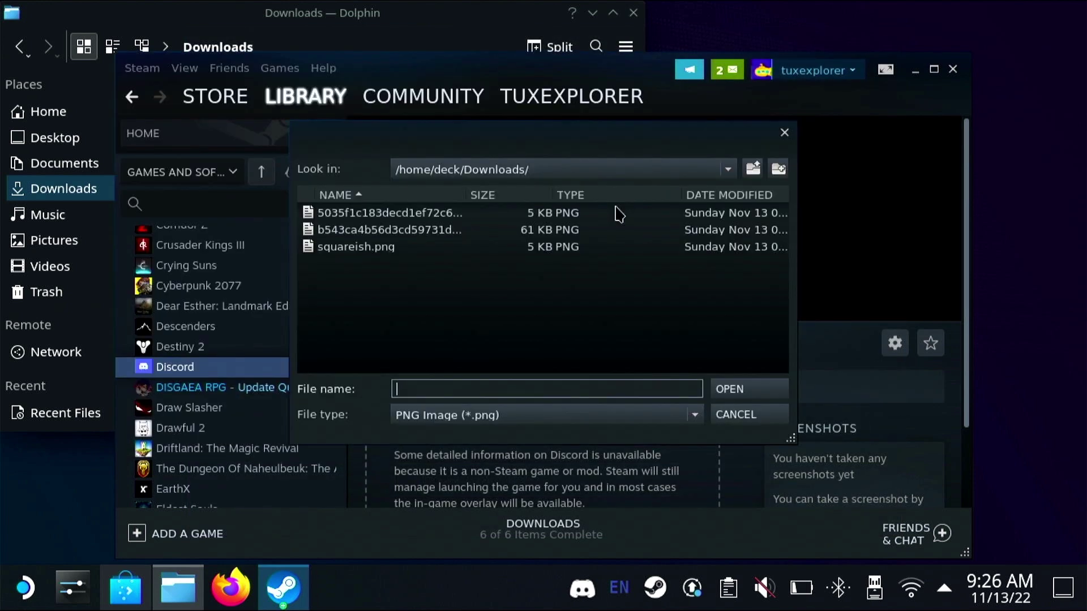
pyautogui.doubleClick(436, 233)
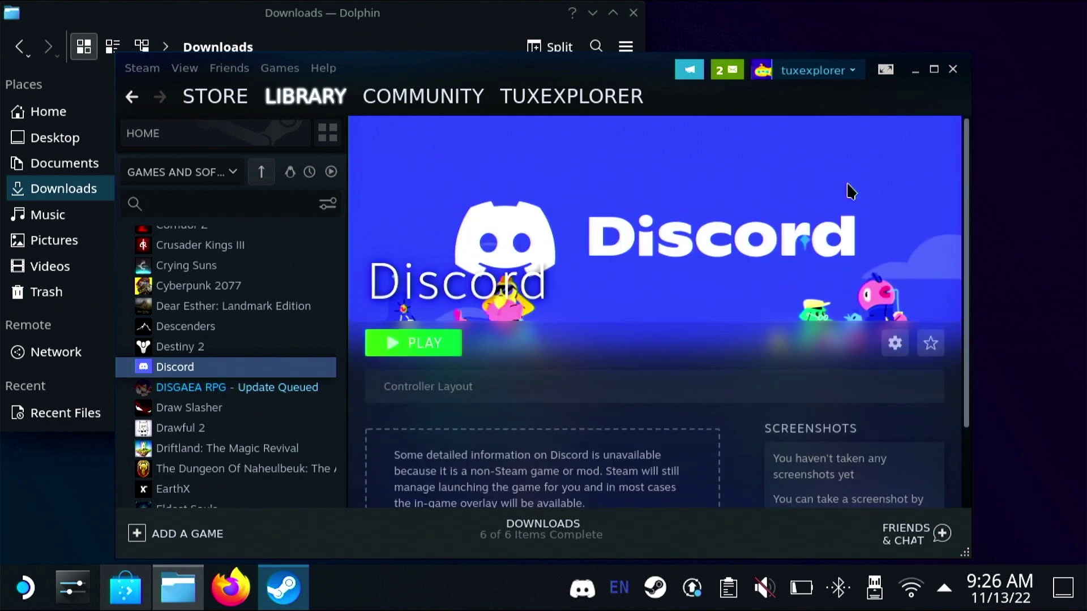
pyautogui.click(953, 70)
# Step: Close Dolphin and relaunch Steam full-screen in Gaming Mode, showing All Games with 118 titles
pyautogui.click(633, 13)
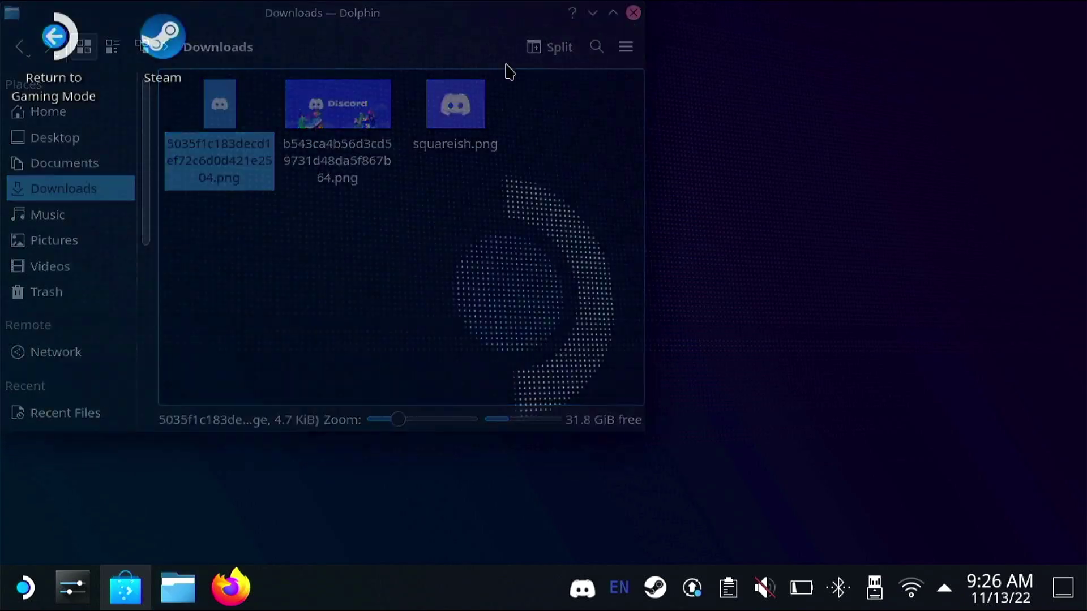
pyautogui.doubleClick(162, 88)
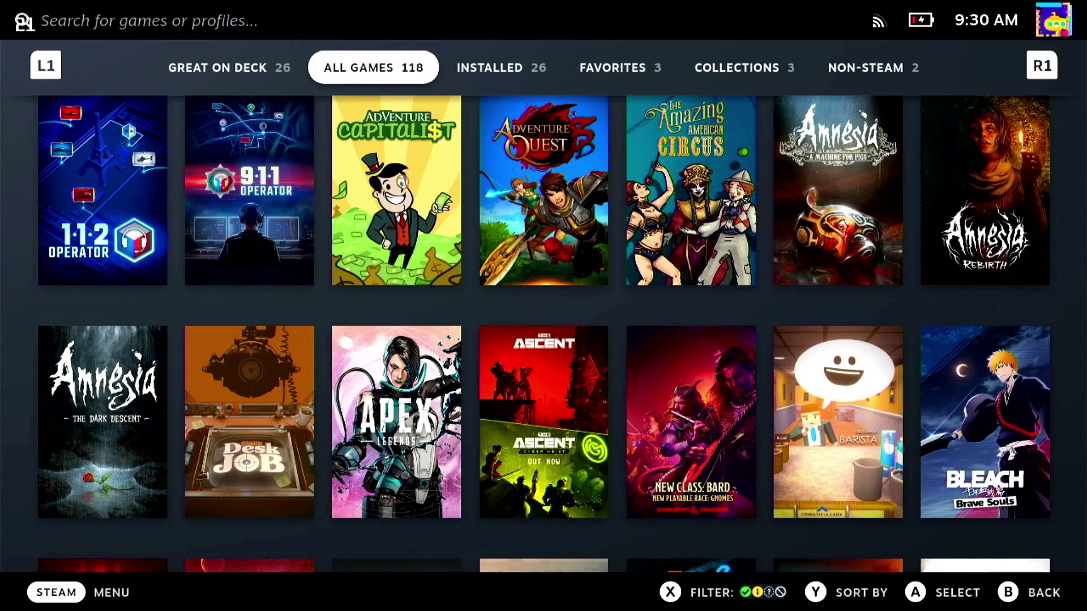
# Step: Open Discord's page with its blue banner artwork from the Non-Steam collection
pyautogui.press('pagedown')
pyautogui.press('pagedown')
pyautogui.press('pagedown')
pyautogui.press('pagedown')
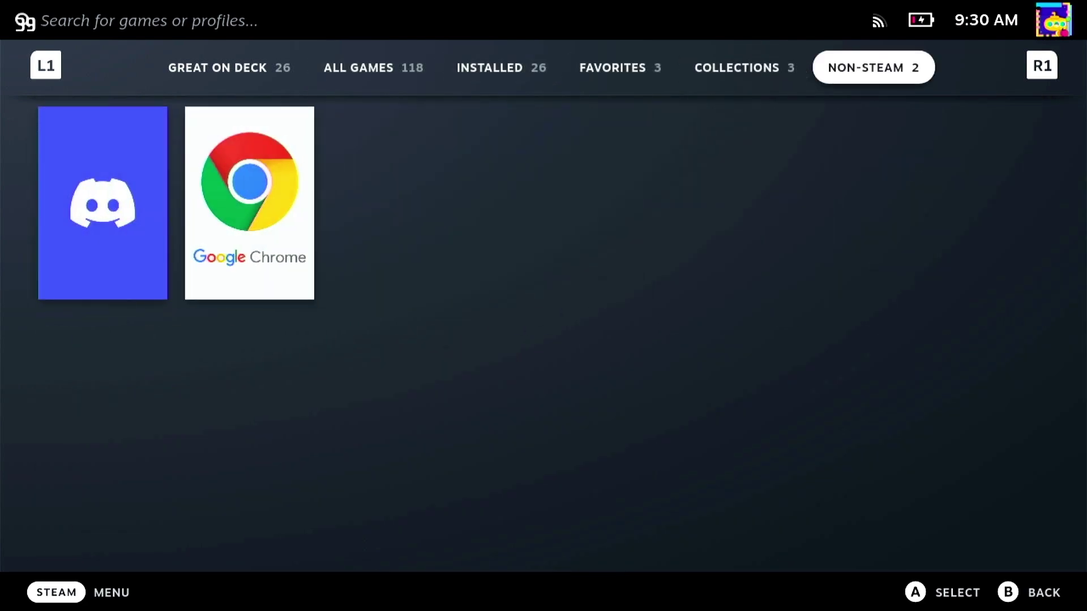
pyautogui.press('Down')
pyautogui.press('Left')
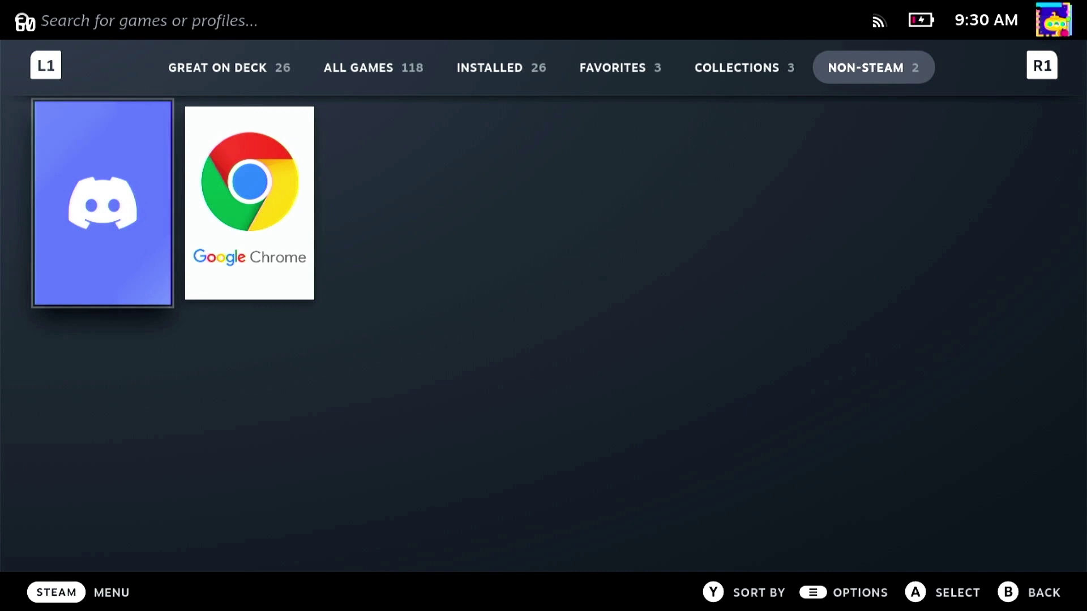
pyautogui.press('Return')
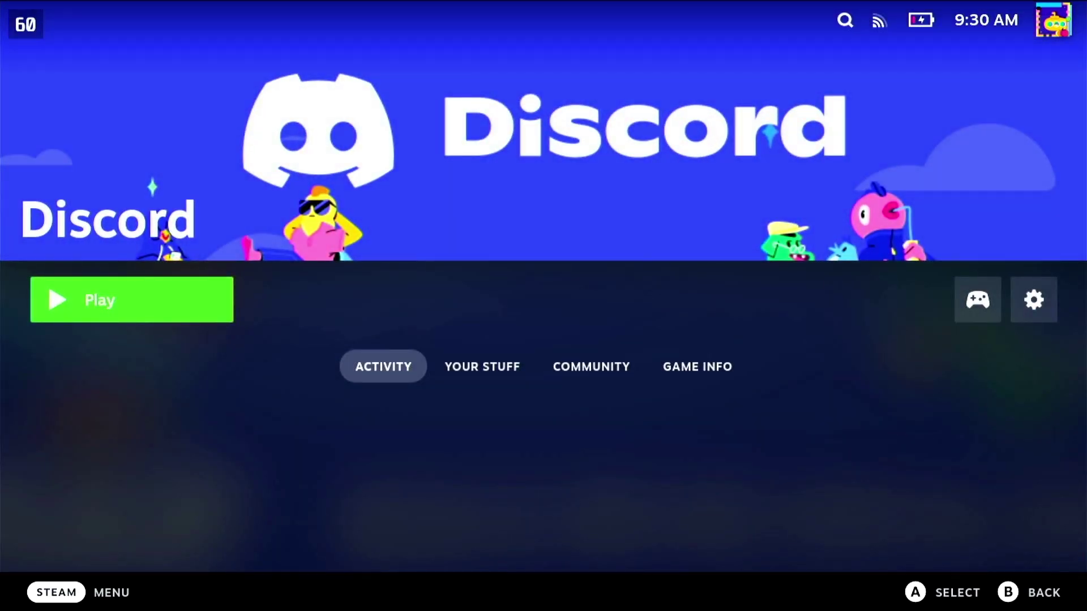